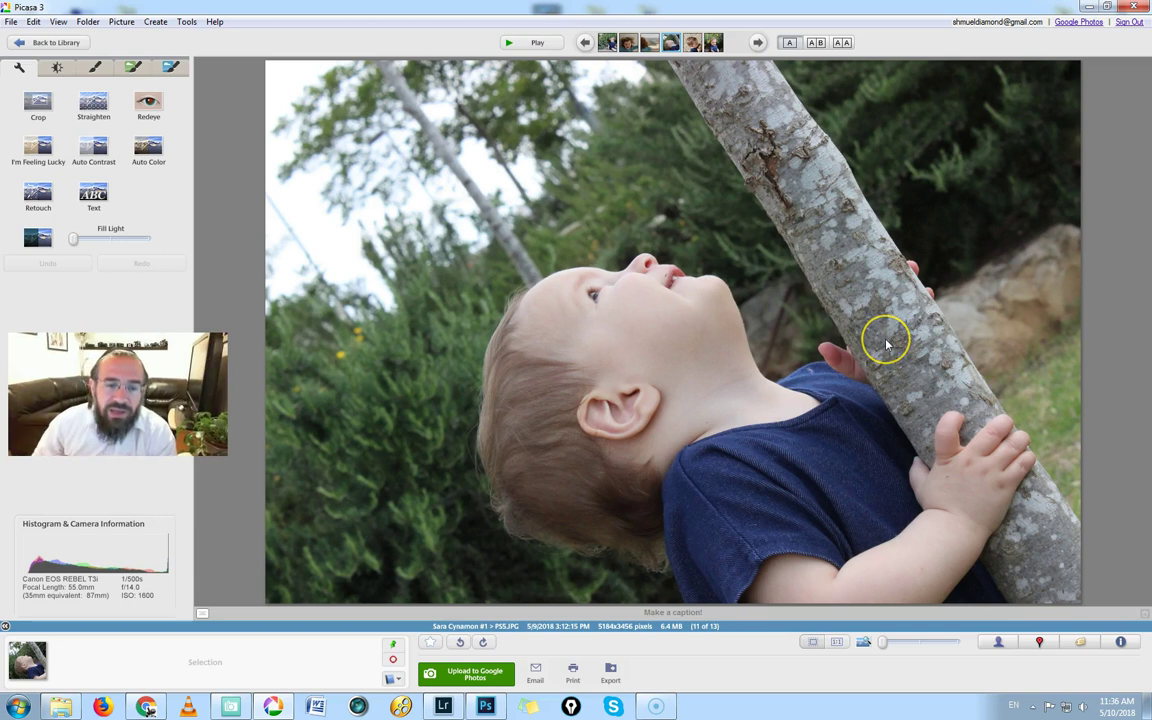
Step: Crop PS4.JPG, the child eating an apple, to about 4247 x 3028 pixels and compare it with the uncropped version
{"action": "key", "text": "Right"}
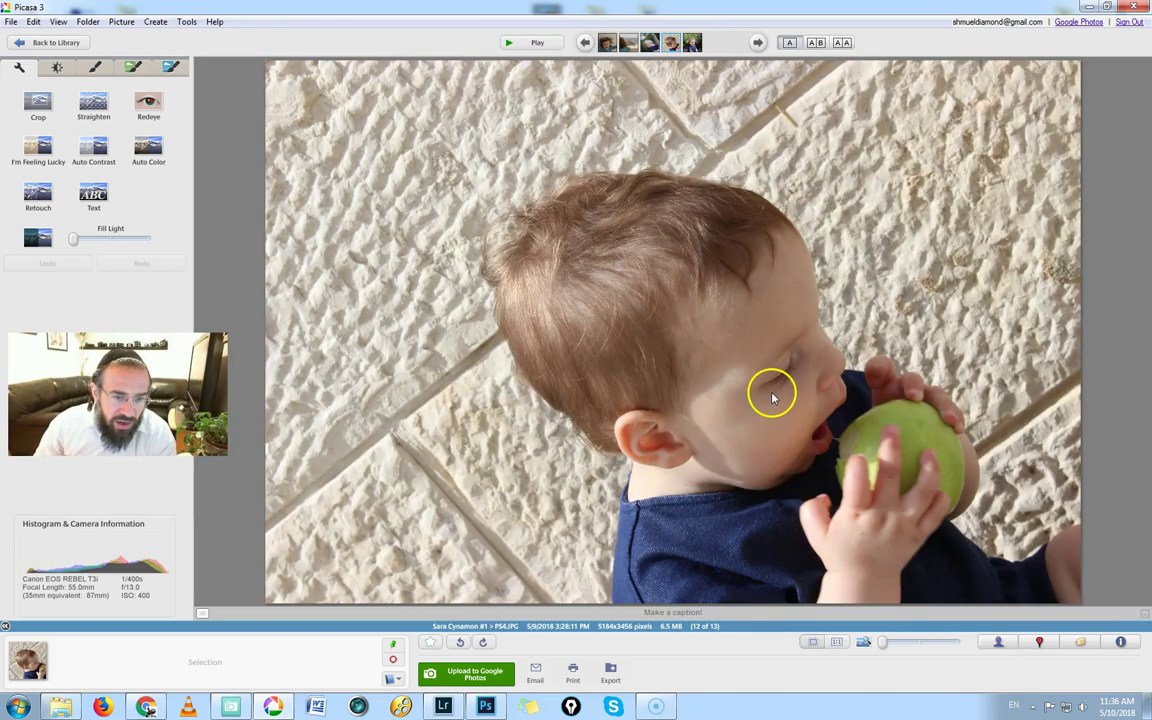
{"action": "key", "text": "Left"}
{"action": "key", "text": "Right"}
{"action": "key", "text": "Left"}
{"action": "key", "text": "Right"}
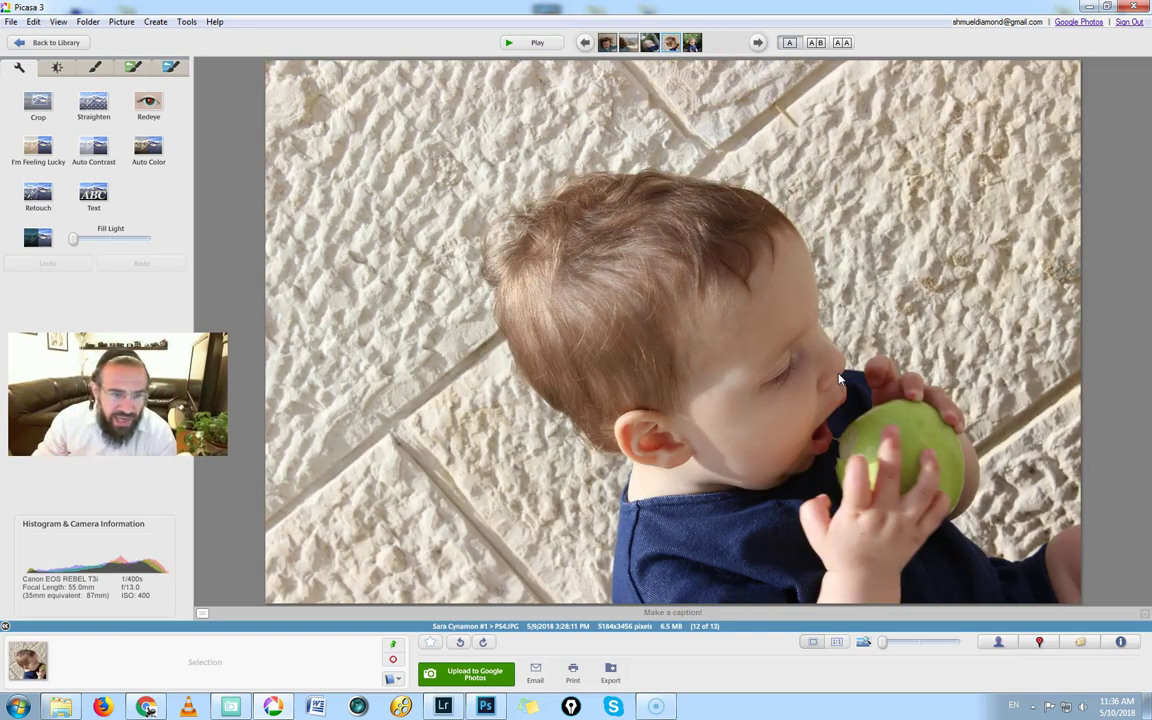
{"action": "left_click", "coordinate": [40, 99]}
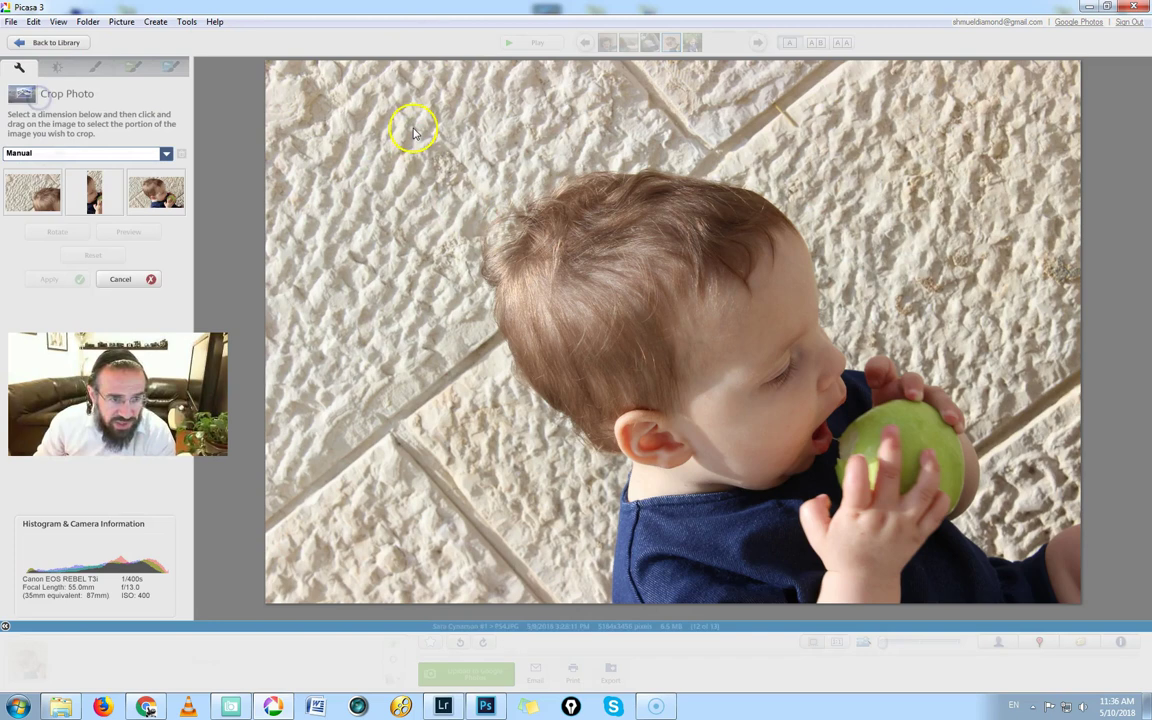
{"action": "left_click_drag", "start_coordinate": [413, 127], "coordinate": [1047, 686]}
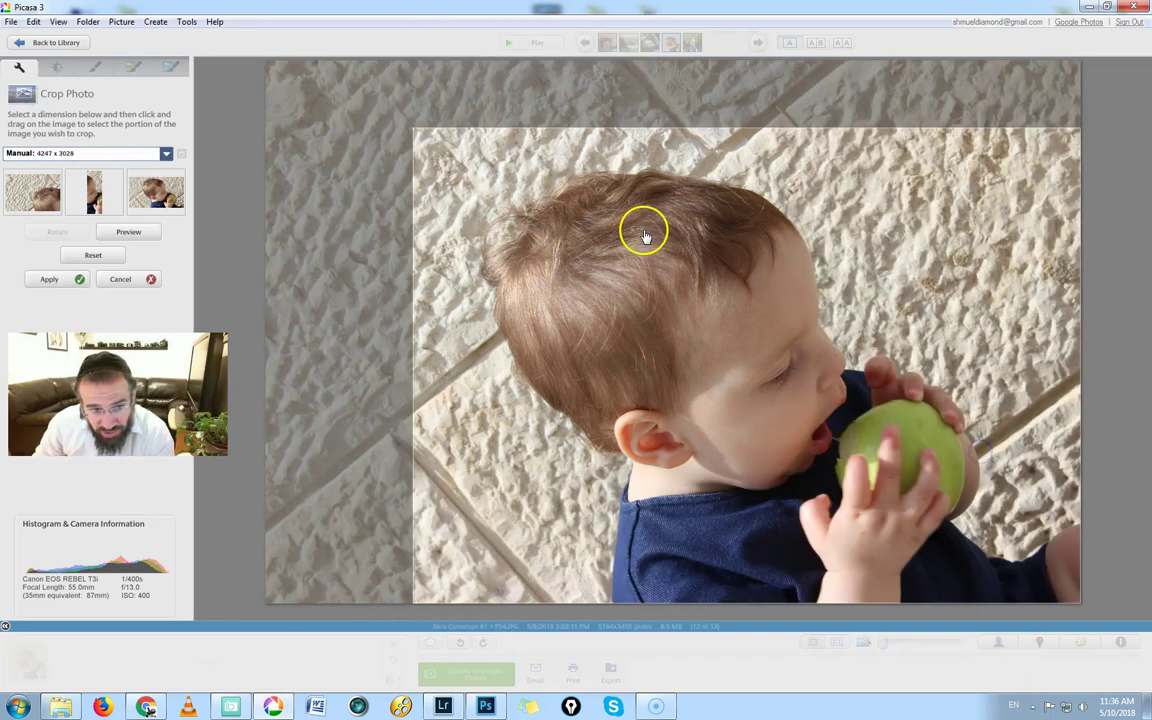
{"action": "left_click", "coordinate": [72, 279]}
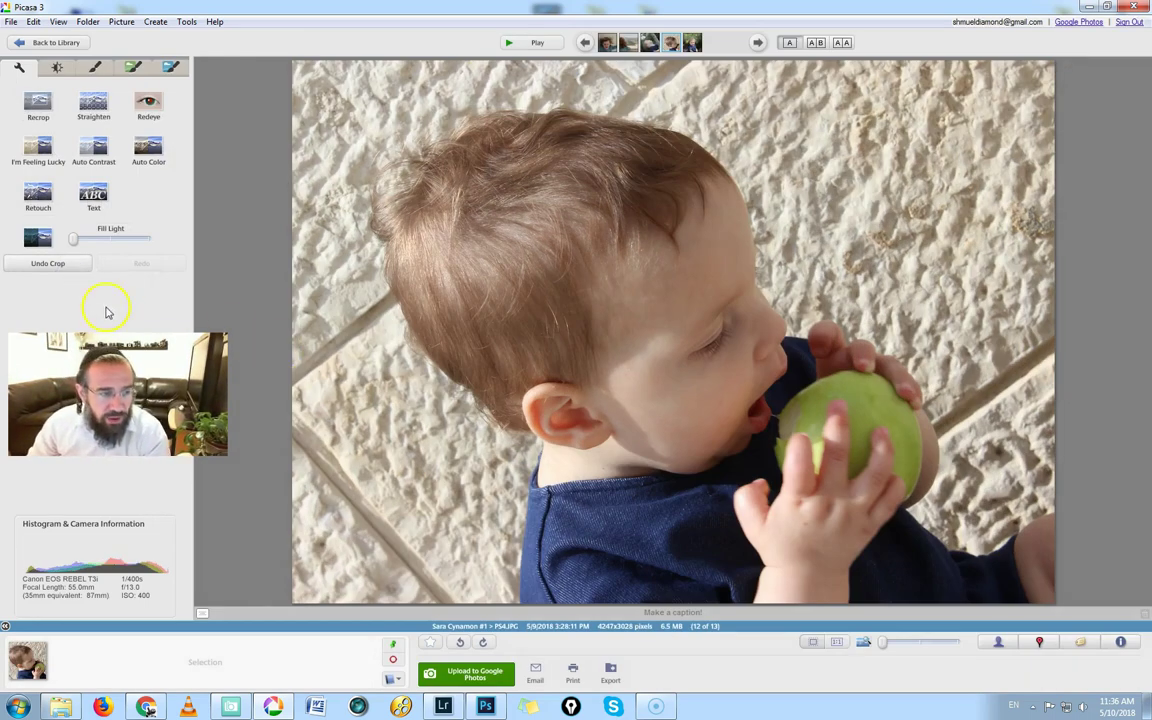
{"action": "left_click", "coordinate": [56, 263]}
{"action": "left_click", "coordinate": [151, 263]}
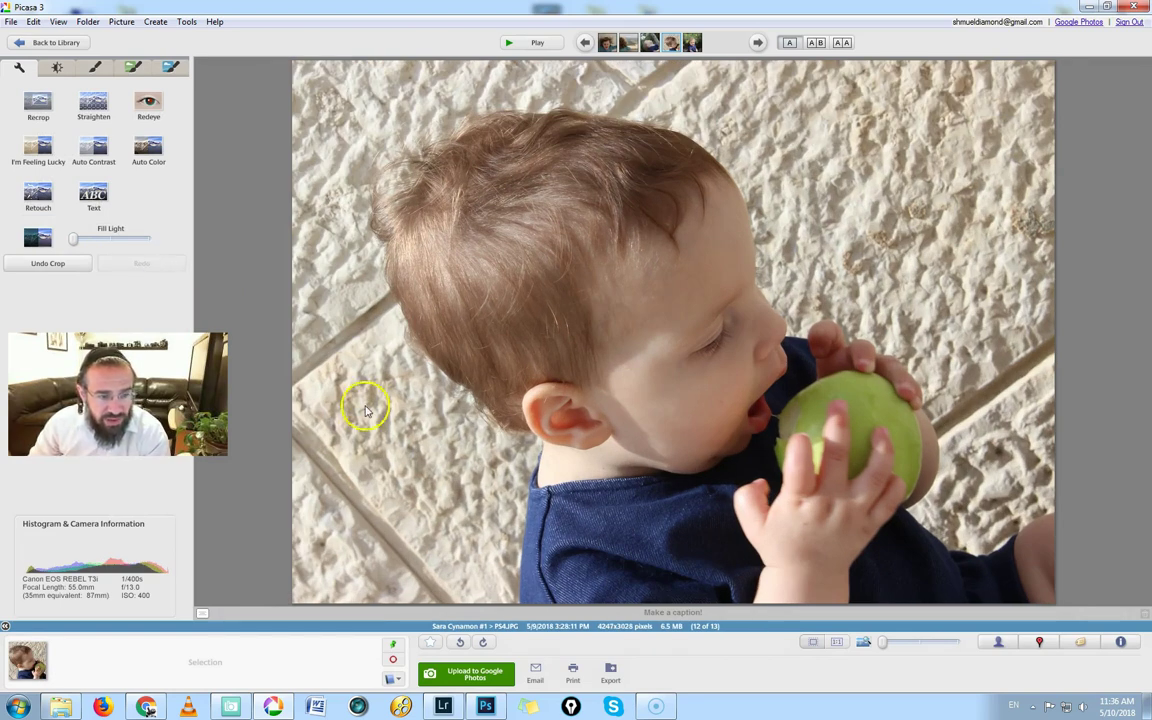
Step: Crop PS3.JPG, the child beside the yellow flowers, to about 3850 x 2784 pixels around the child and the nearest flowers
{"action": "scroll", "coordinate": [488, 418], "scroll_direction": "down", "scroll_amount": 1}
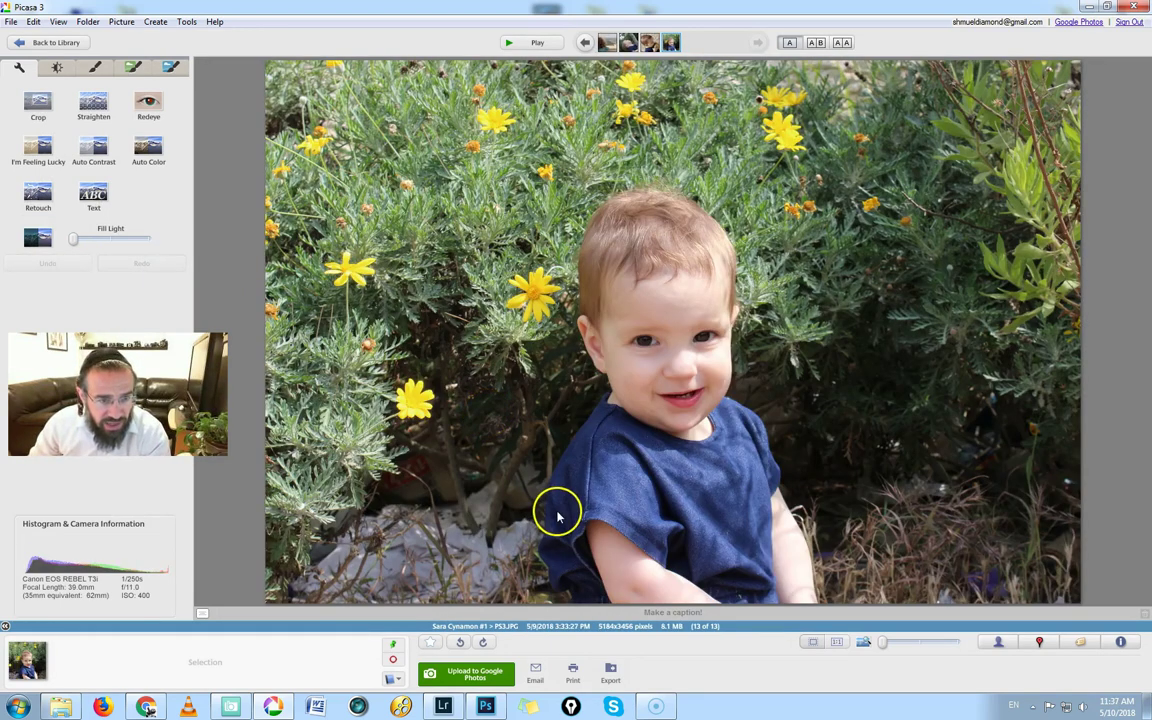
{"action": "left_click", "coordinate": [630, 440]}
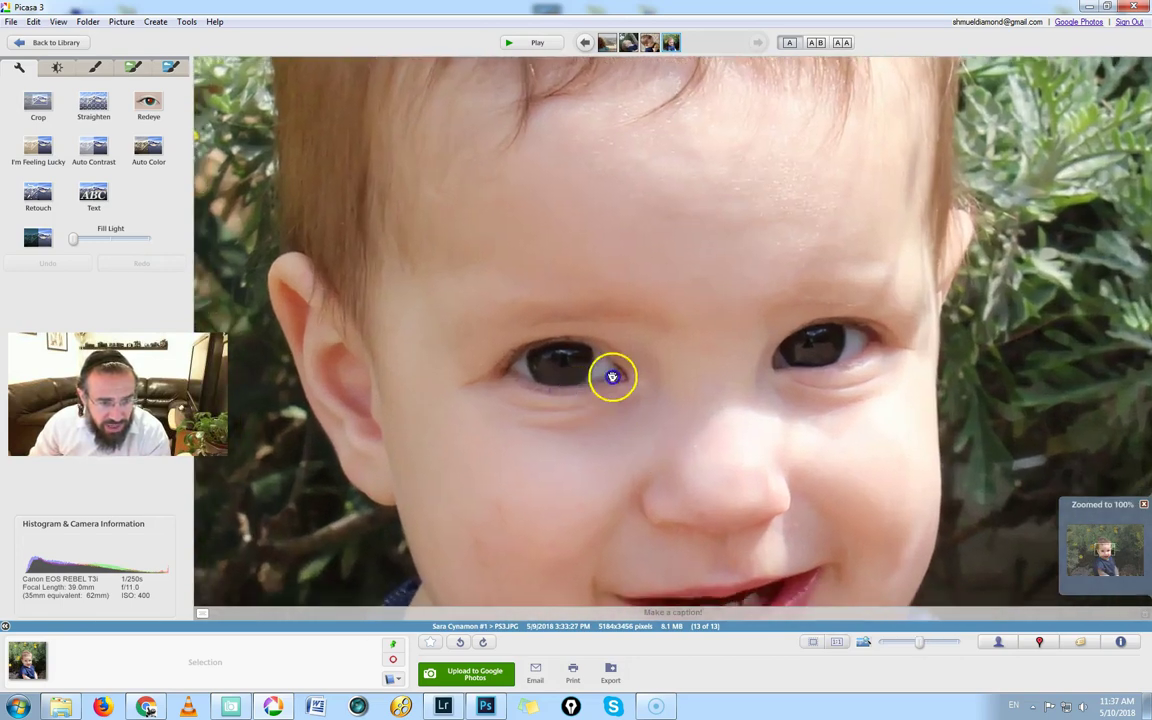
{"action": "left_click_drag", "start_coordinate": [612, 377], "coordinate": [647, 420]}
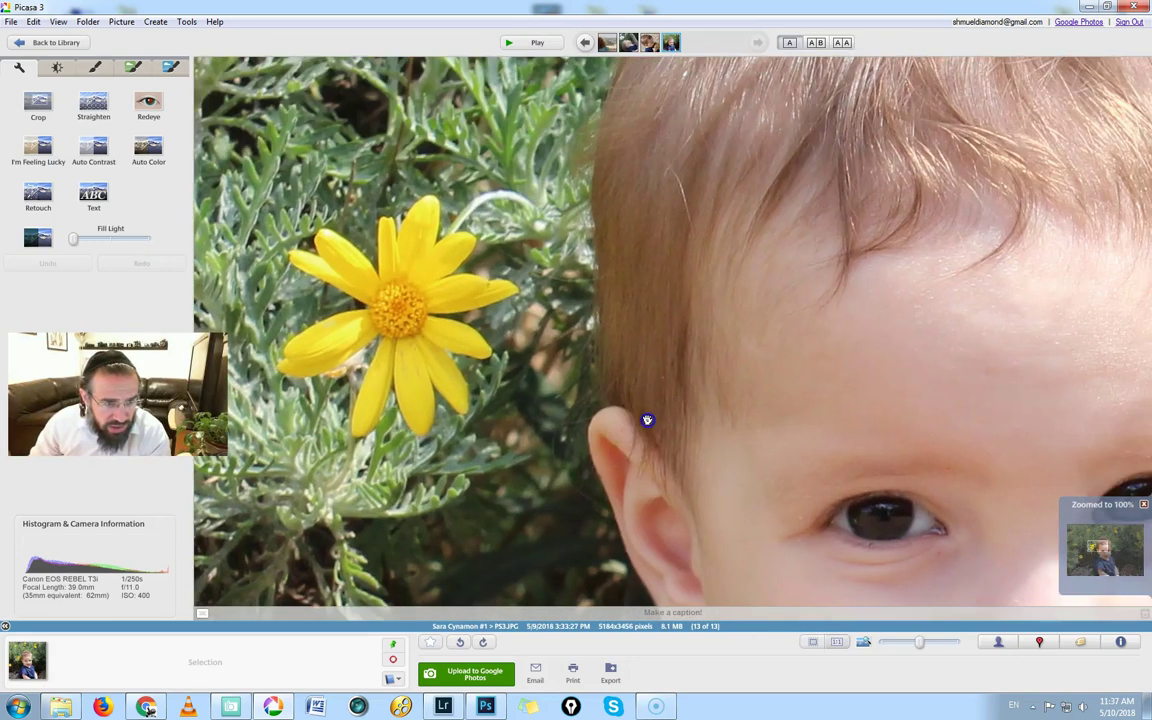
{"action": "left_click", "coordinate": [647, 420]}
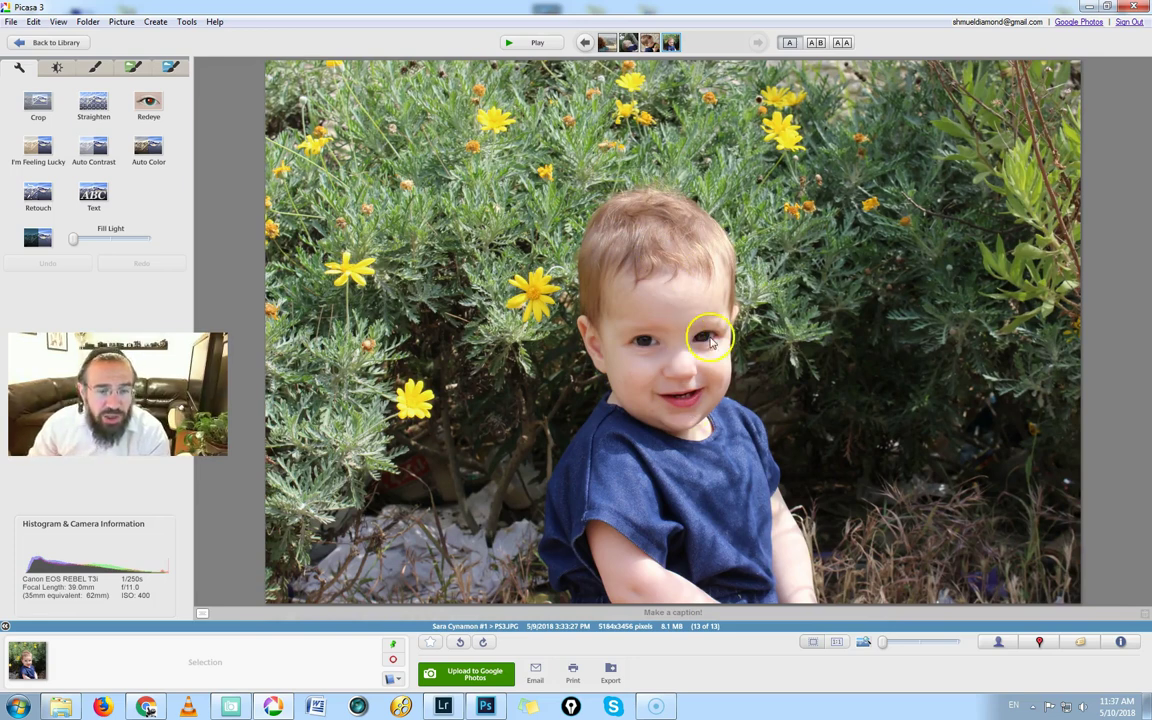
{"action": "left_click", "coordinate": [37, 103]}
{"action": "left_click_drag", "start_coordinate": [386, 154], "coordinate": [971, 644]}
{"action": "left_click_drag", "start_coordinate": [777, 155], "coordinate": [774, 168]}
{"action": "mouse_move", "coordinate": [370, 353]}
{"action": "left_mouse_down"}
{"action": "mouse_move", "coordinate": [382, 360]}
{"action": "mouse_move", "coordinate": [368, 364]}
{"action": "left_mouse_up"}
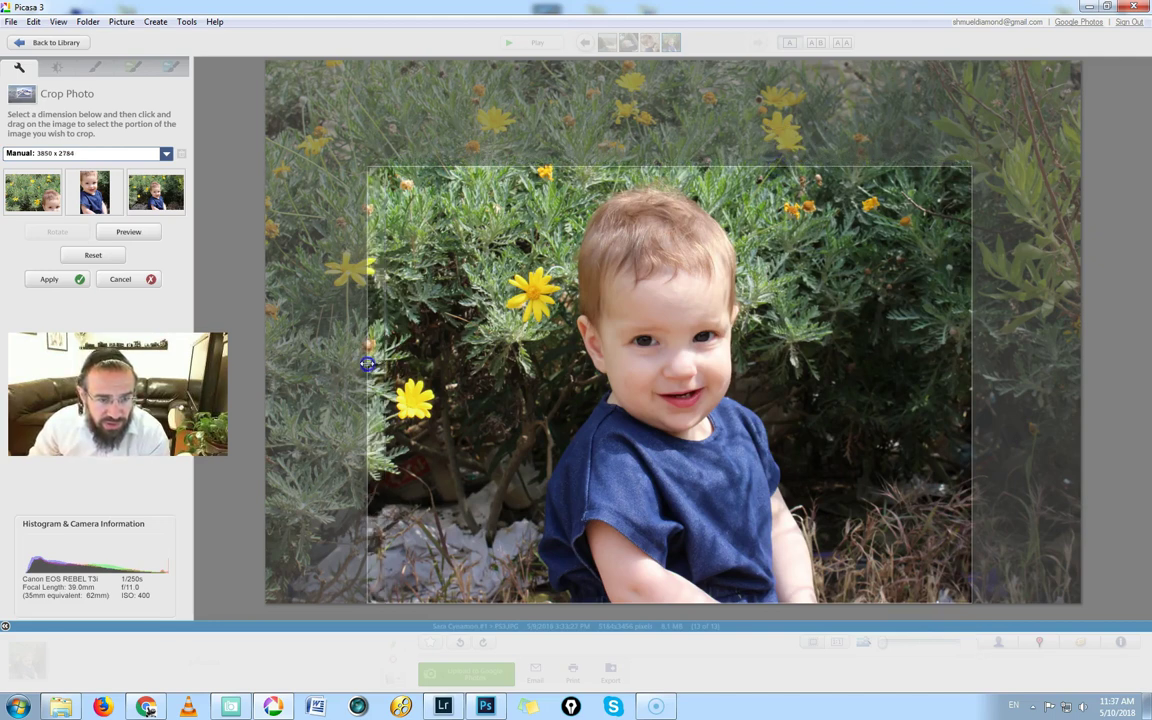
{"action": "key", "text": "Return"}
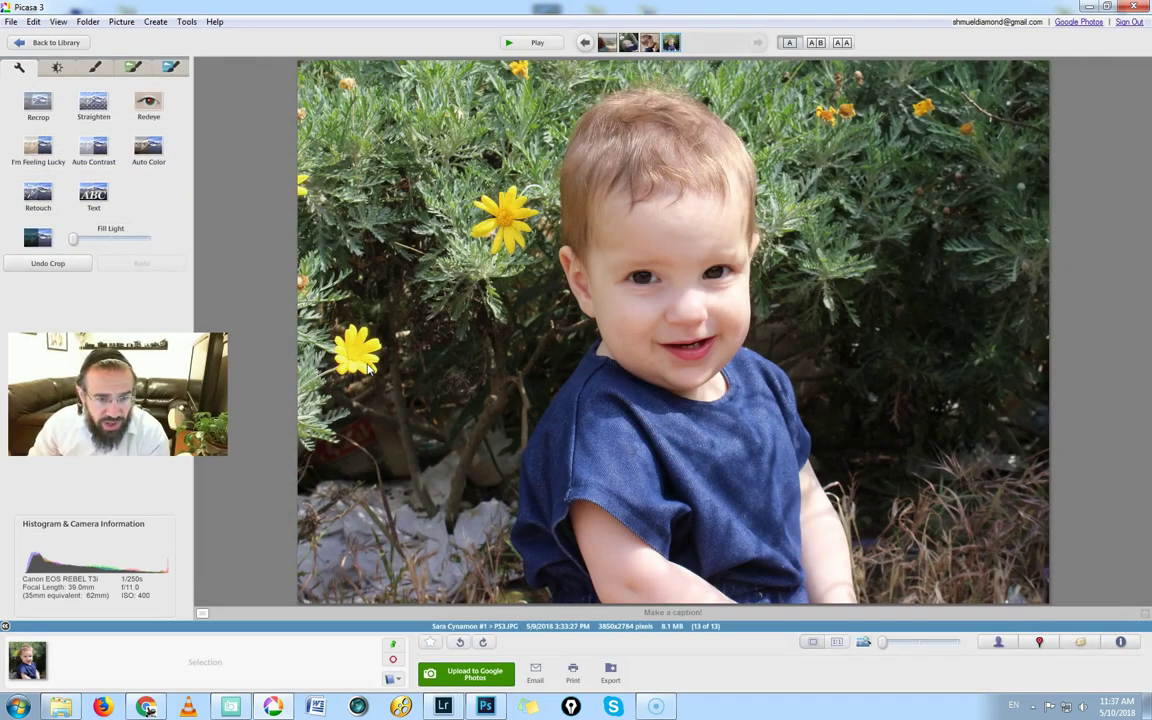
Step: Recrop PS3.JPG with the 5 x 7 ratio in portrait orientation, about 2079 x 2915 pixels, keeping one yellow flower beside the child
{"action": "left_click", "coordinate": [38, 100]}
{"action": "left_click_drag", "start_coordinate": [399, 352], "coordinate": [476, 376]}
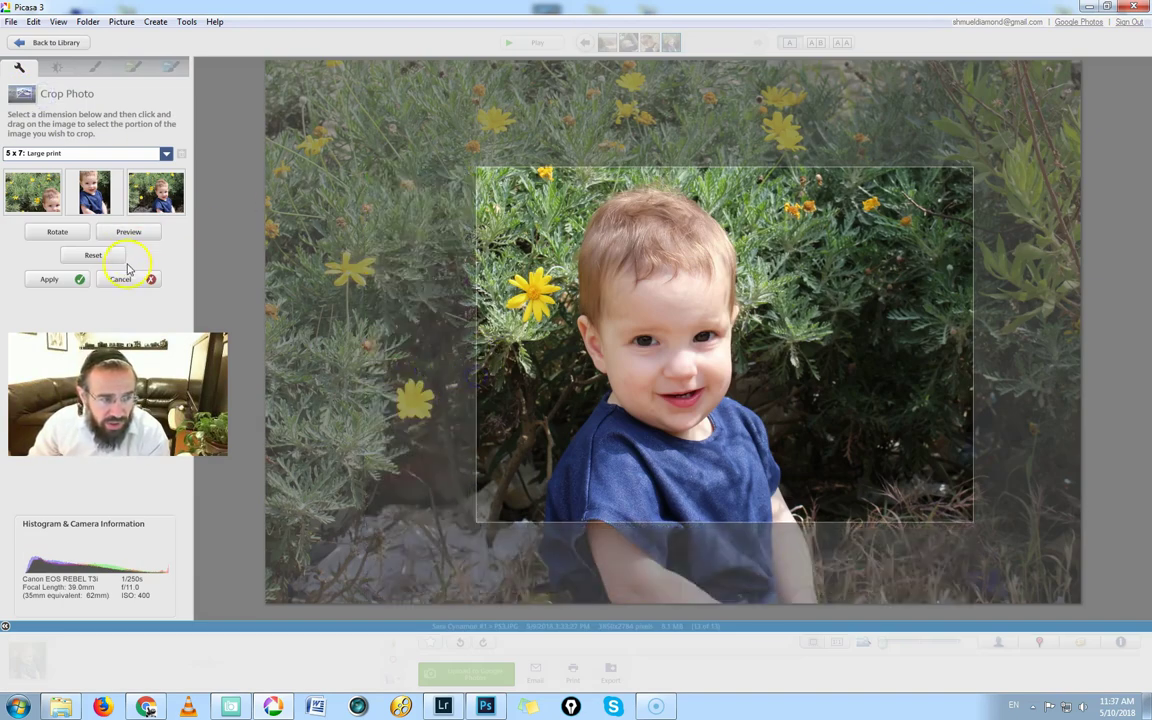
{"action": "left_click", "coordinate": [75, 233]}
{"action": "left_click_drag", "start_coordinate": [675, 325], "coordinate": [638, 341]}
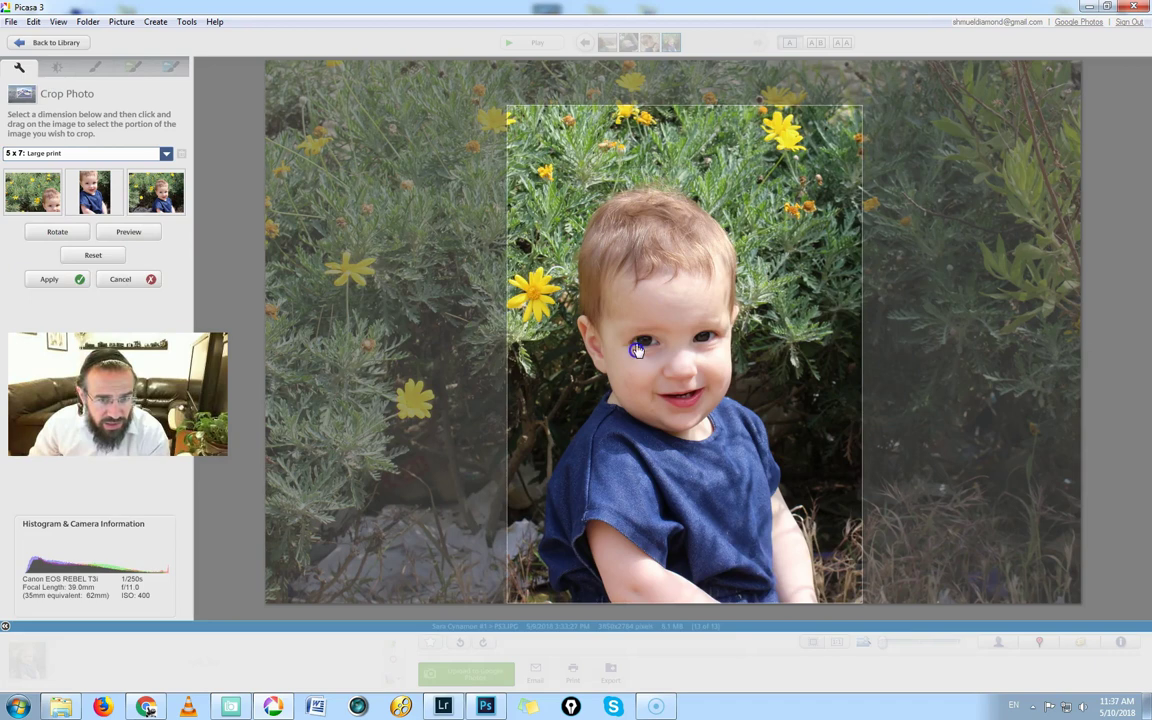
{"action": "left_click_drag", "start_coordinate": [868, 104], "coordinate": [848, 146]}
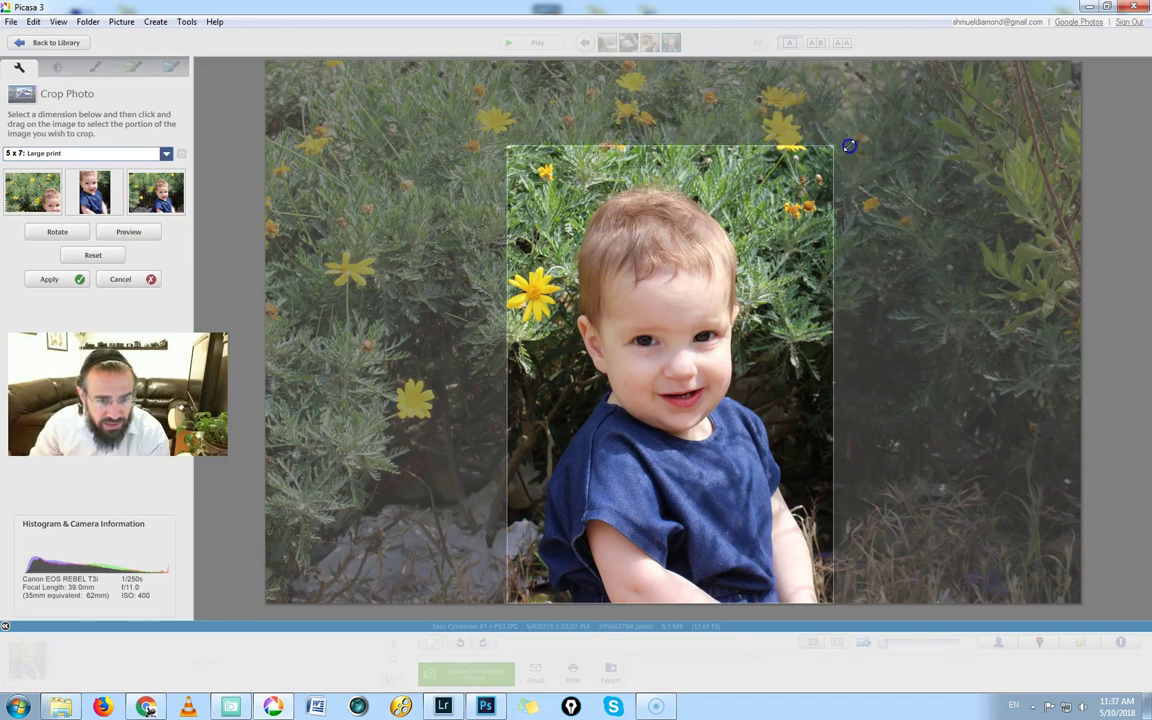
{"action": "key", "text": "Return"}
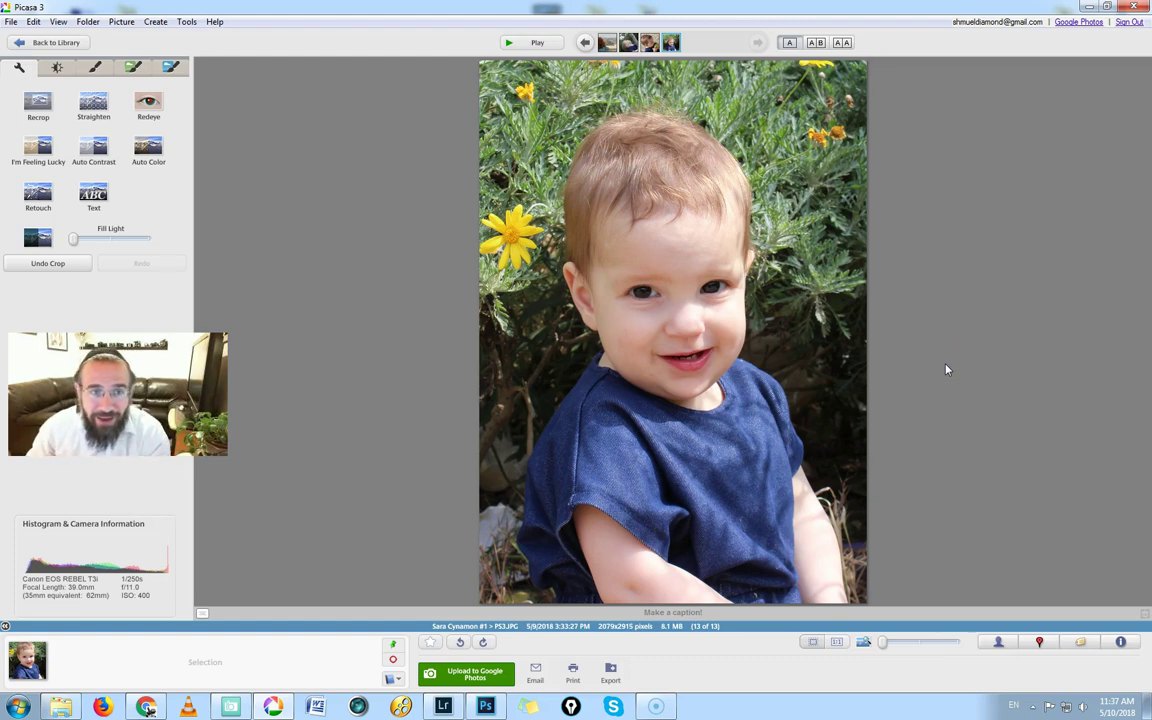
Step: Save the edited PS1.JPG, the child with outstretched arms, and import it into Lightroom
{"action": "key", "text": "Left"}
{"action": "key", "text": "Left"}
{"action": "key", "text": "Left"}
{"action": "key", "text": "Left"}
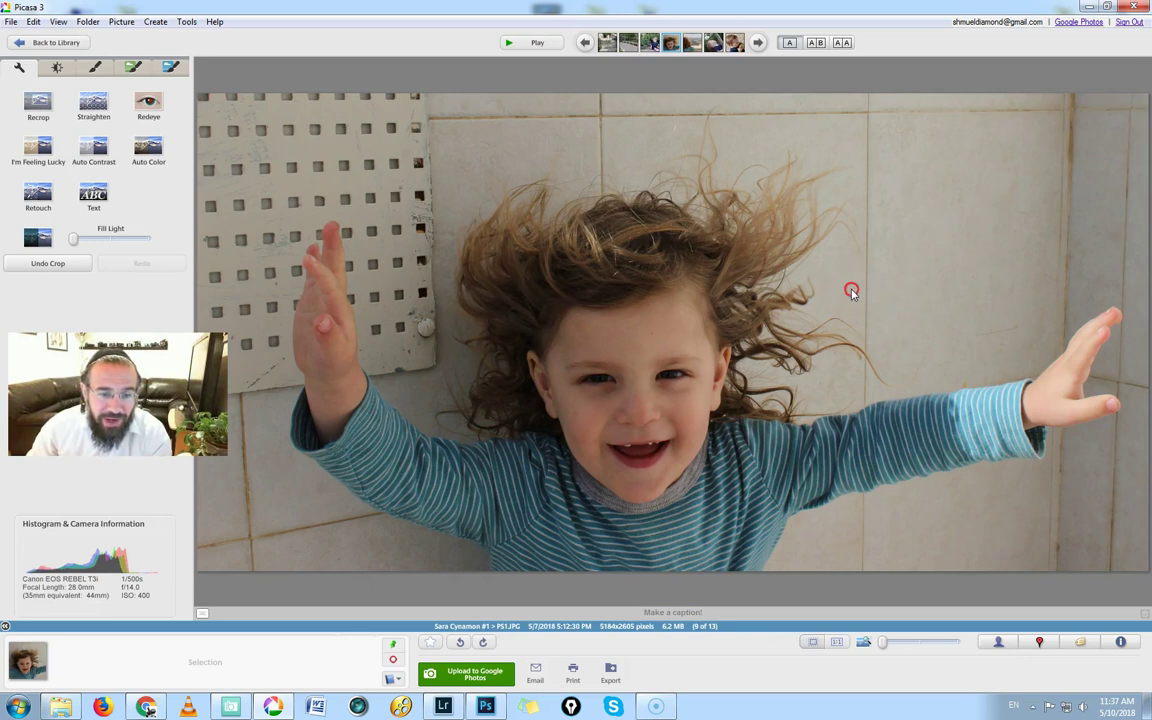
{"action": "right_click", "coordinate": [851, 291]}
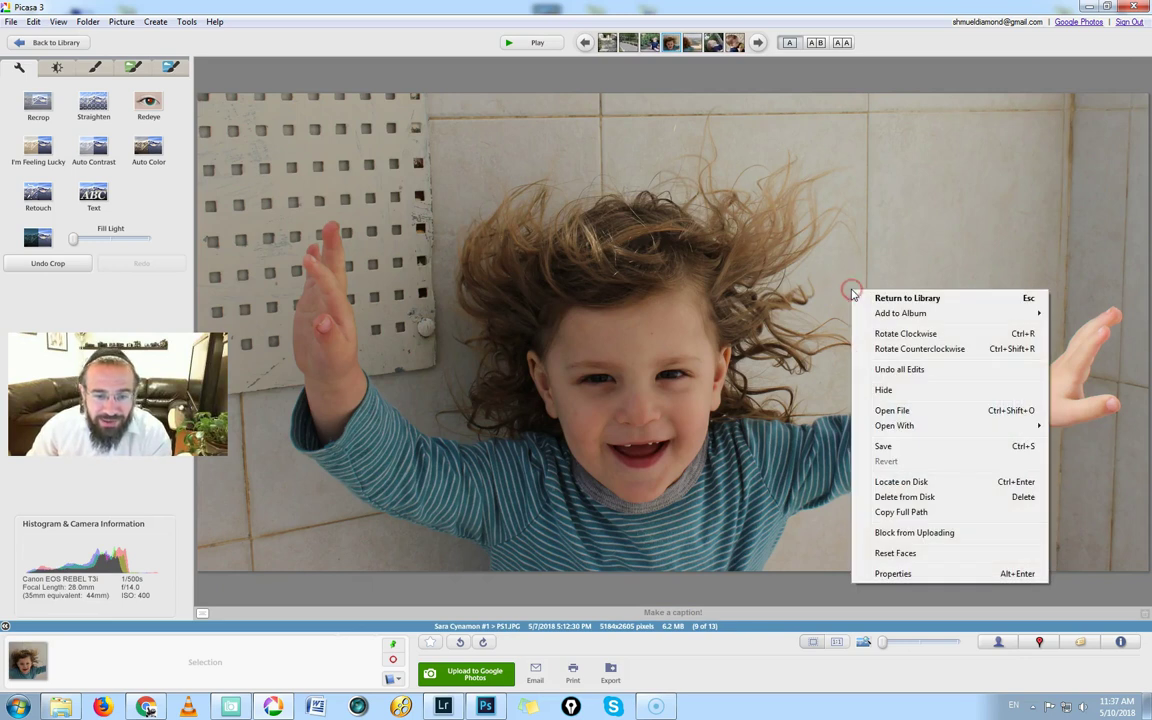
{"action": "key", "text": "Escape"}
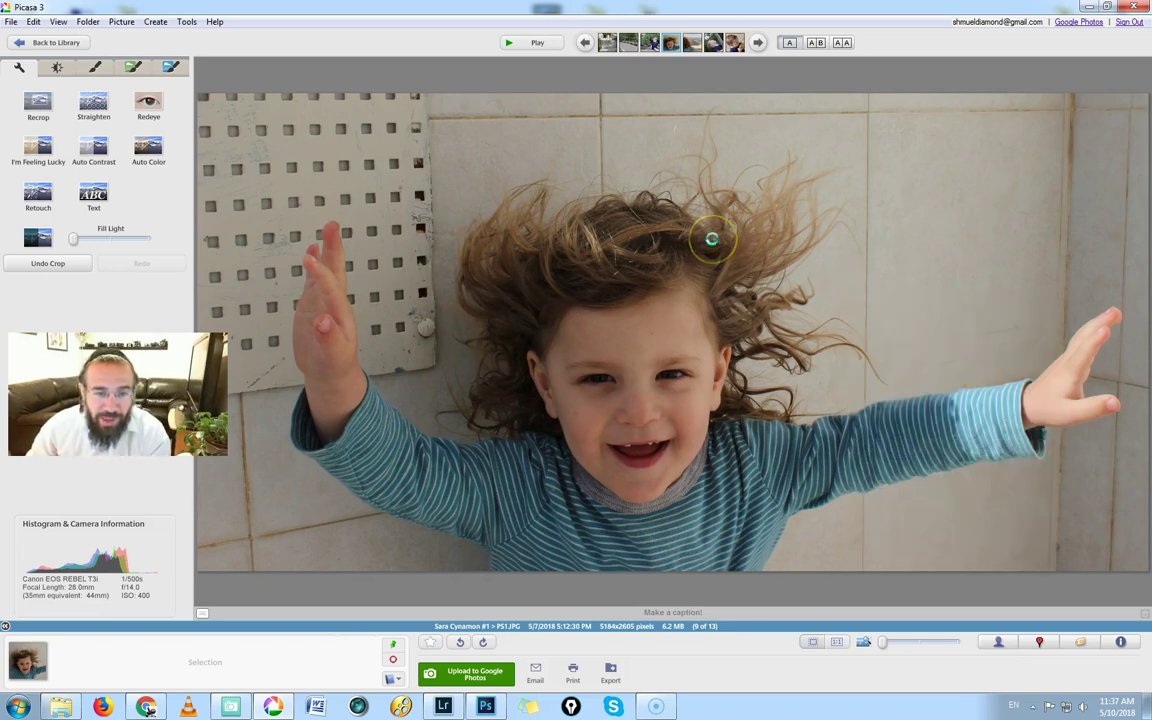
{"action": "right_click", "coordinate": [713, 241]}
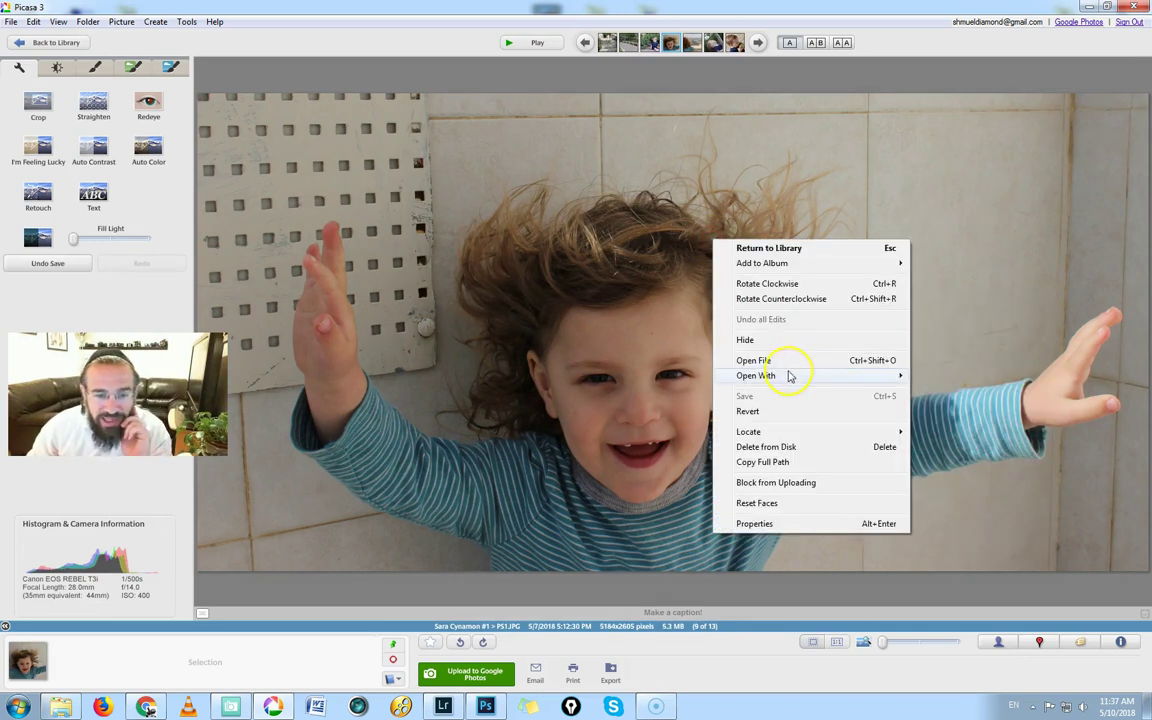
{"action": "mouse_move", "coordinate": [851, 380]}
{"action": "left_click", "coordinate": [960, 375]}
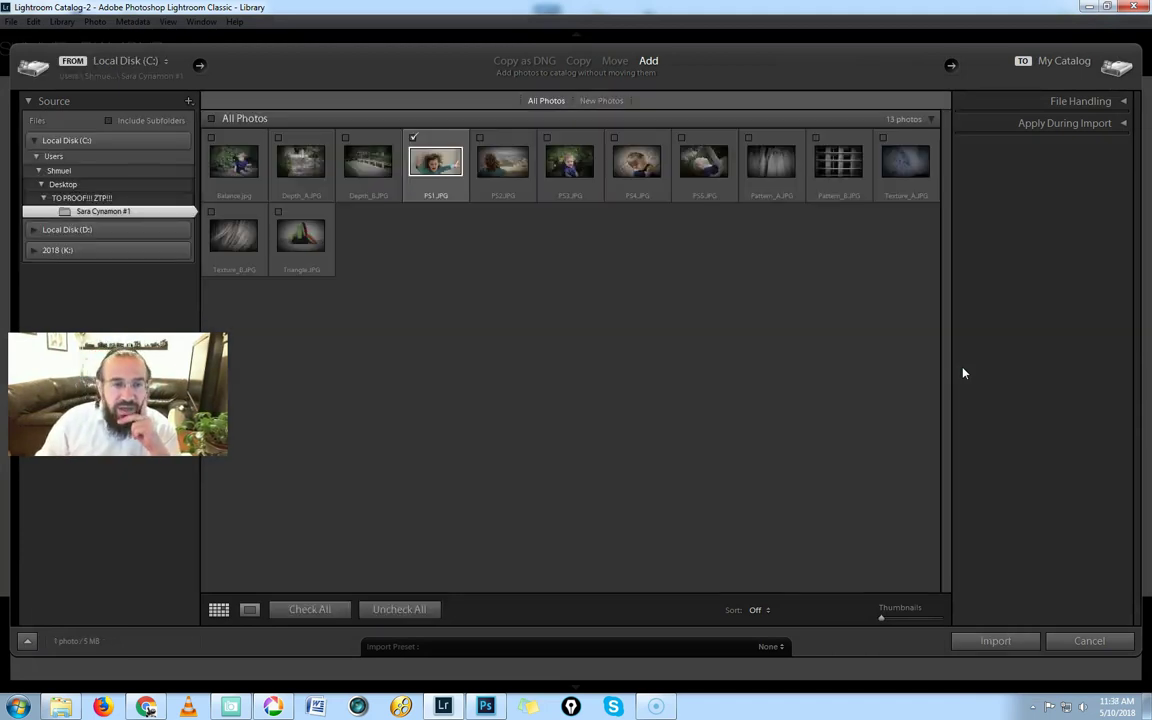
{"action": "left_click", "coordinate": [993, 641]}
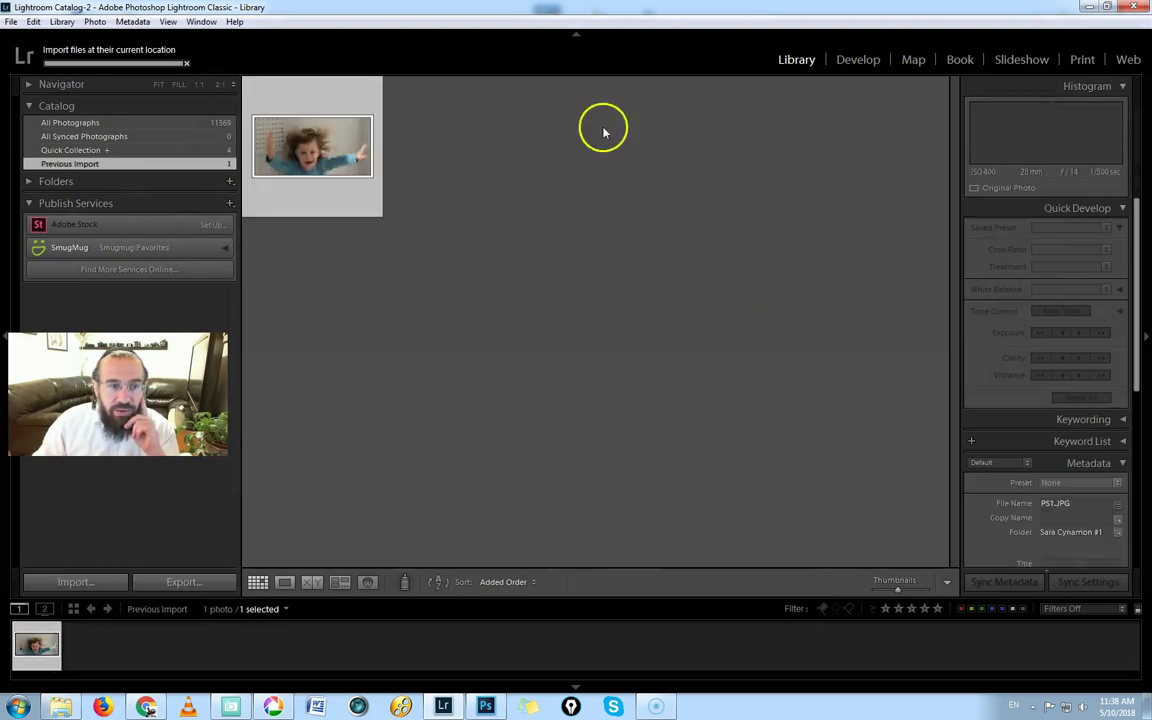
Step: Convert the photo to black and white with Orange +29 and Yellow -31, and set Highlights to +29 and Whites to +57
{"action": "left_click", "coordinate": [858, 59]}
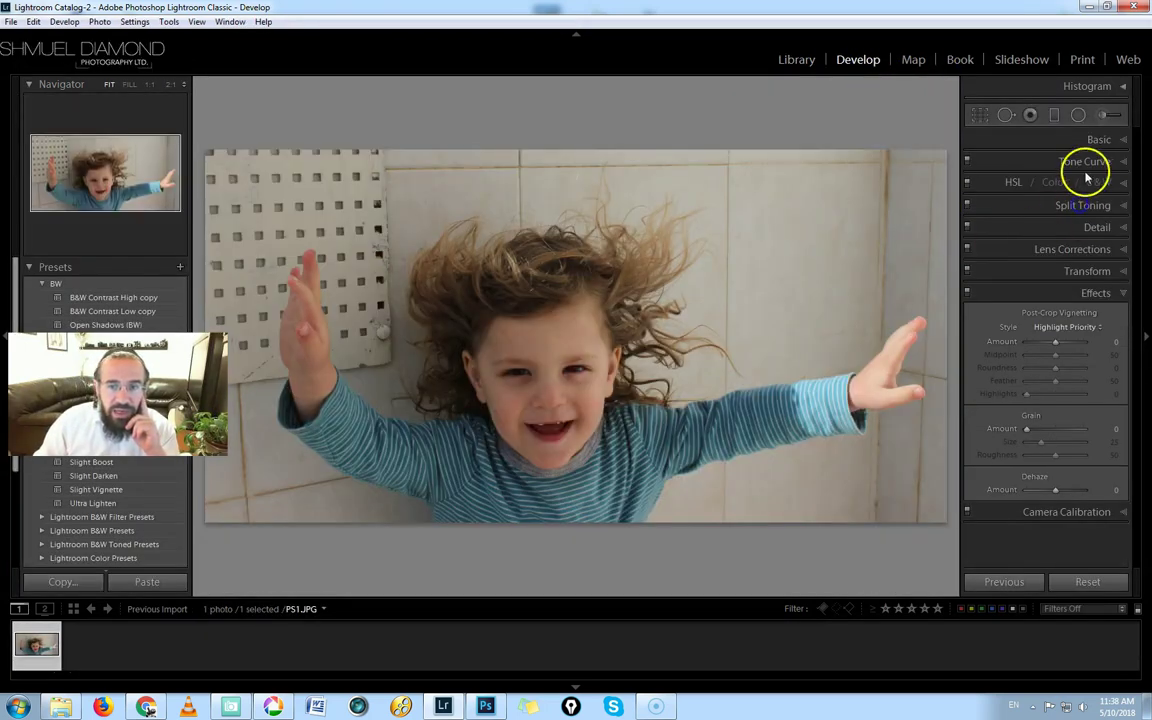
{"action": "left_click", "coordinate": [1100, 182]}
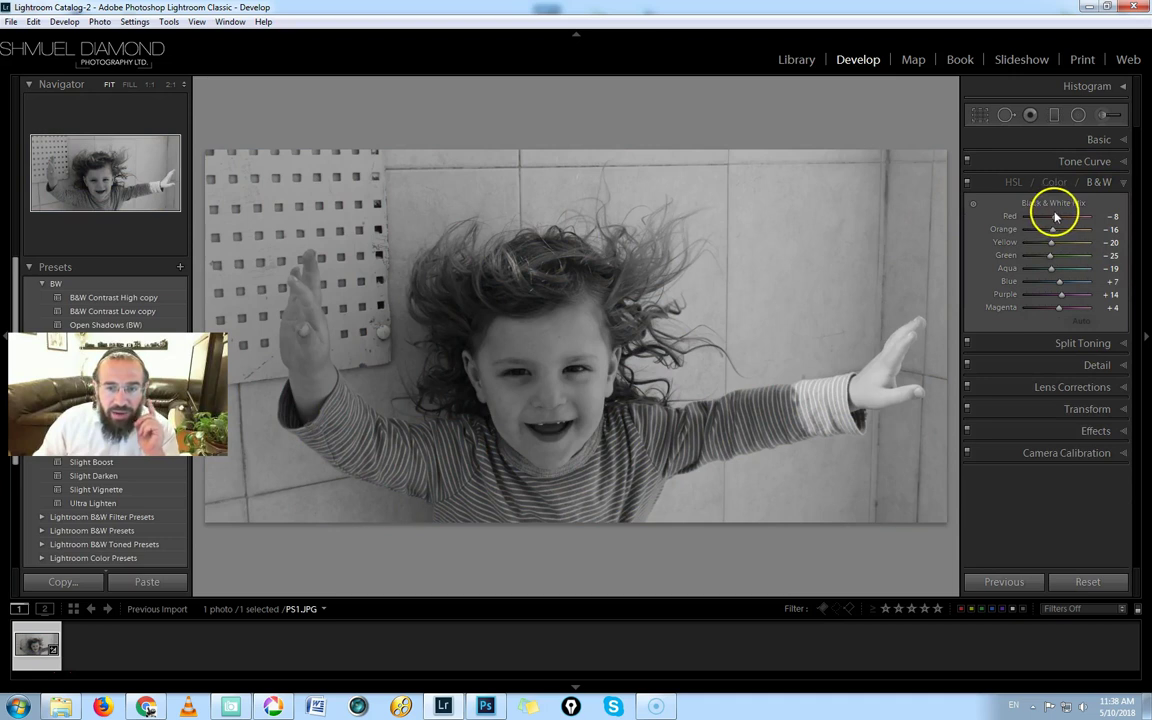
{"action": "mouse_move", "coordinate": [1050, 229]}
{"action": "left_mouse_down"}
{"action": "mouse_move", "coordinate": [1062, 231]}
{"action": "mouse_move", "coordinate": [1048, 232]}
{"action": "mouse_move", "coordinate": [1057, 245]}
{"action": "mouse_move", "coordinate": [1071, 232]}
{"action": "left_mouse_up"}
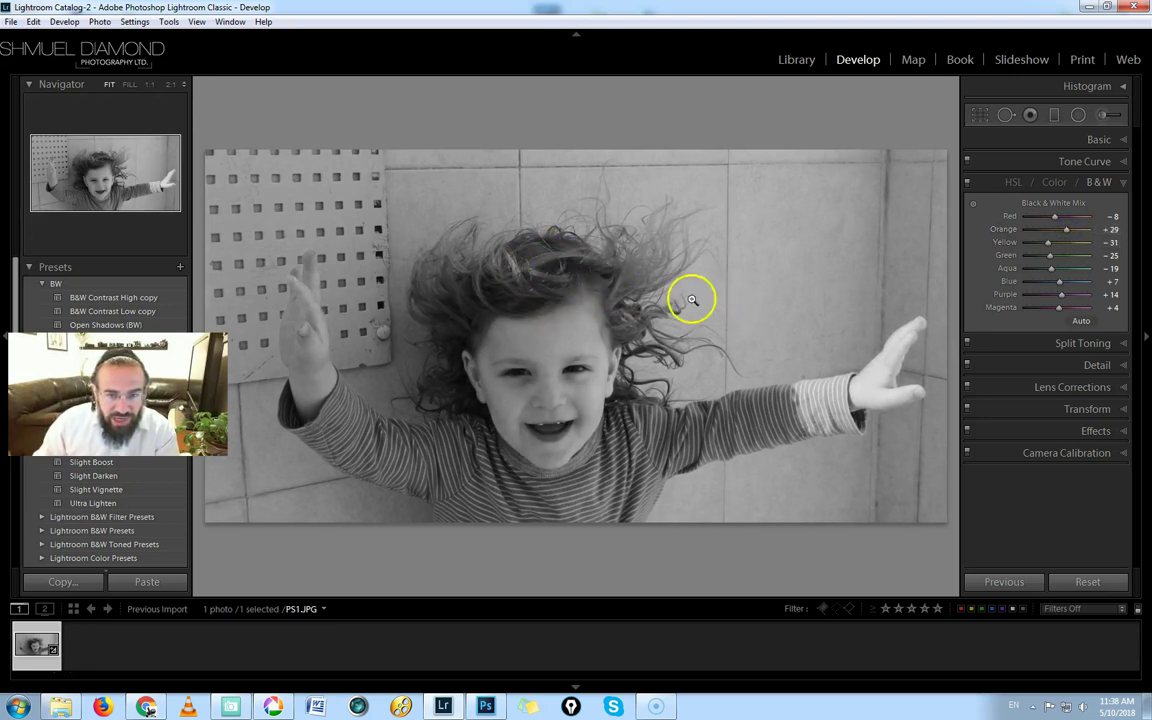
{"action": "left_click", "coordinate": [1100, 140]}
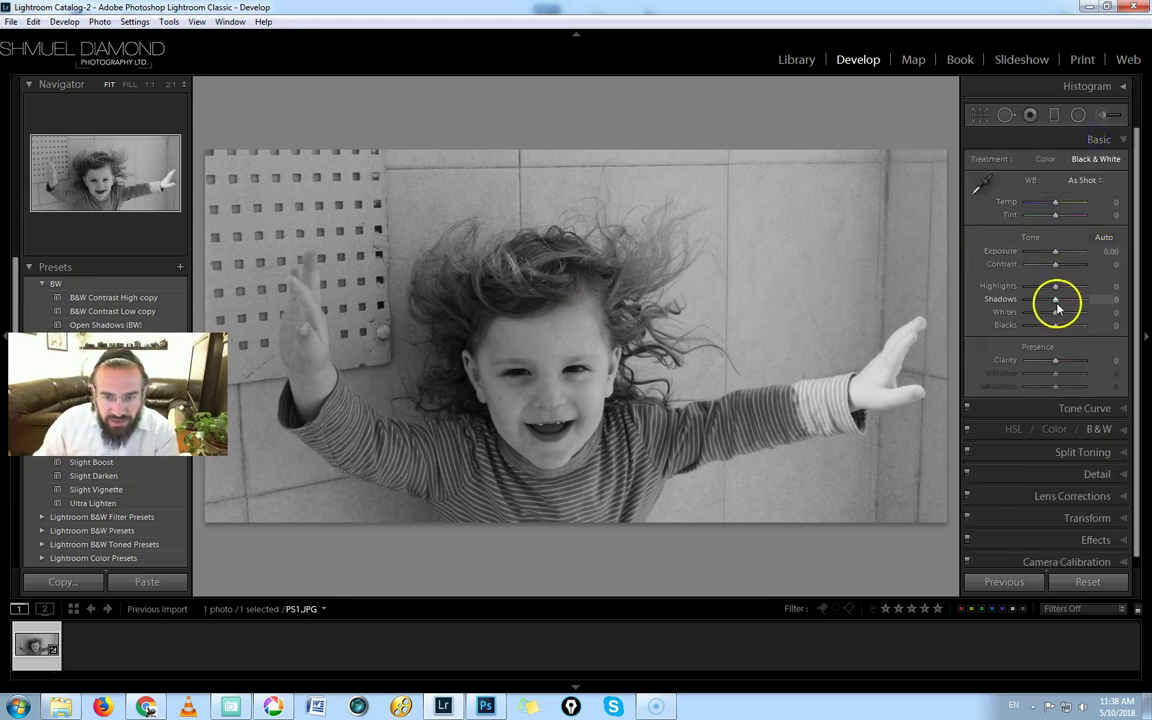
{"action": "left_click_drag", "start_coordinate": [1057, 290], "coordinate": [1075, 313]}
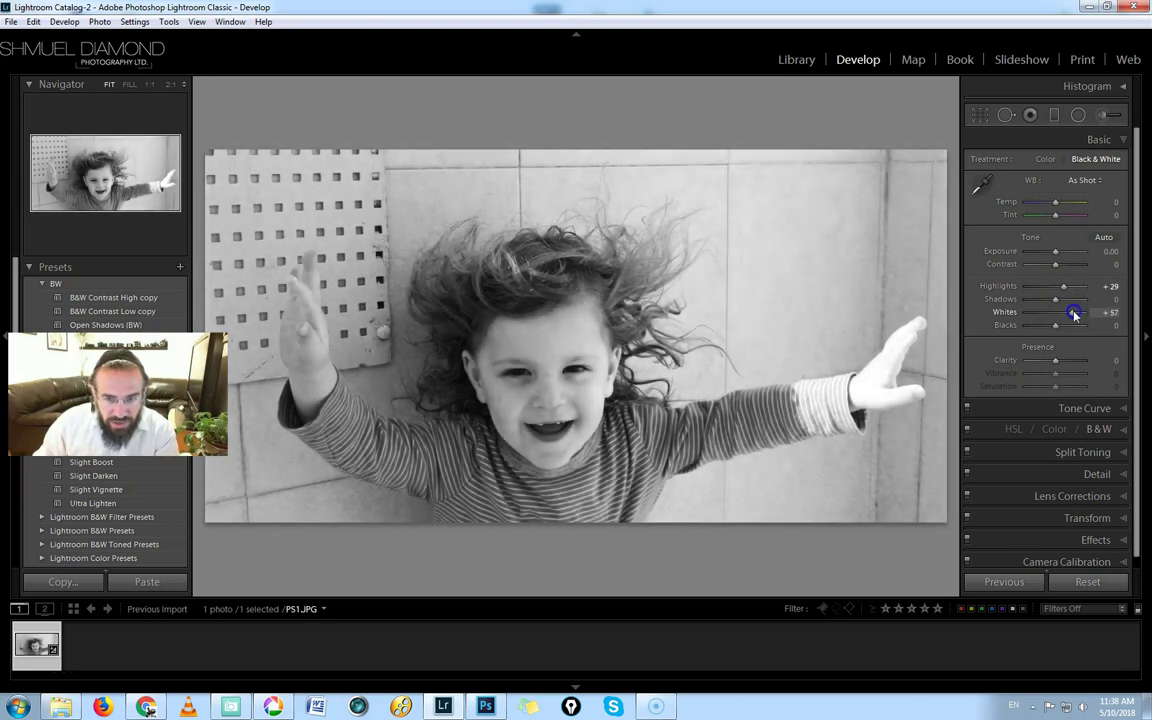
Step: Paint over the child's hair with the Adjustment Brush, using Clarity 48 and a final brush size of 9
{"action": "left_click", "coordinate": [1102, 114]}
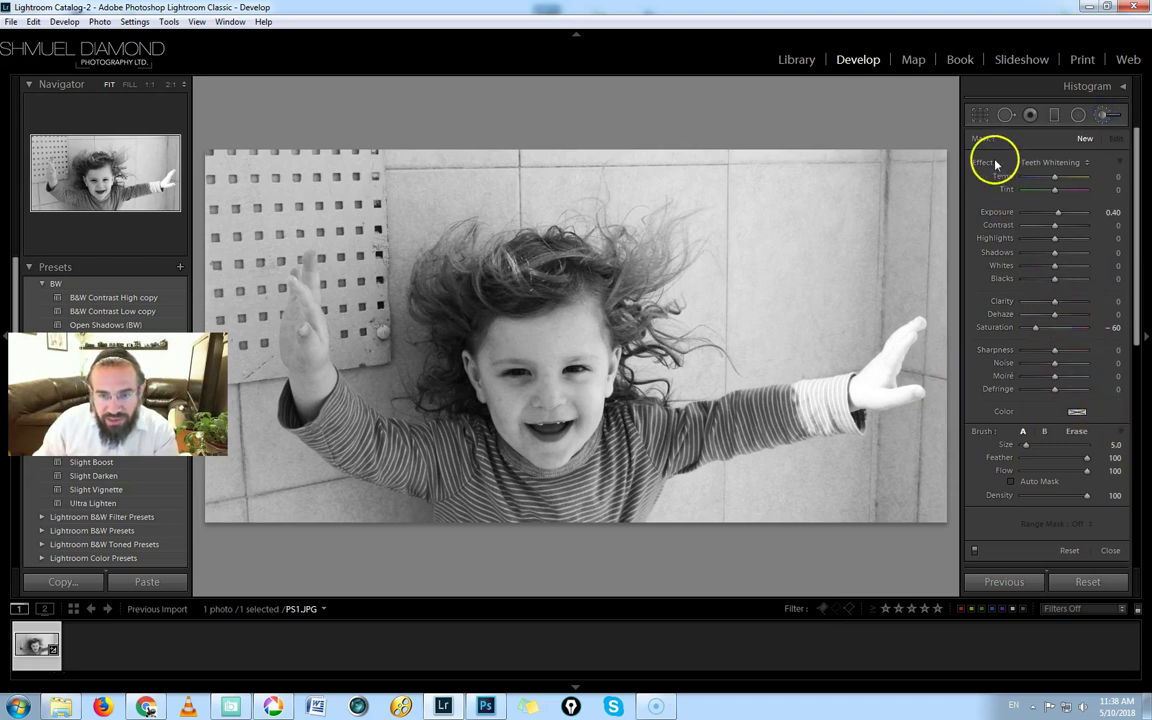
{"action": "left_click_drag", "start_coordinate": [1055, 301], "coordinate": [1062, 306]}
{"action": "left_click", "coordinate": [576, 249]}
{"action": "scroll", "coordinate": [545, 262], "scroll_direction": "up", "scroll_amount": 4}
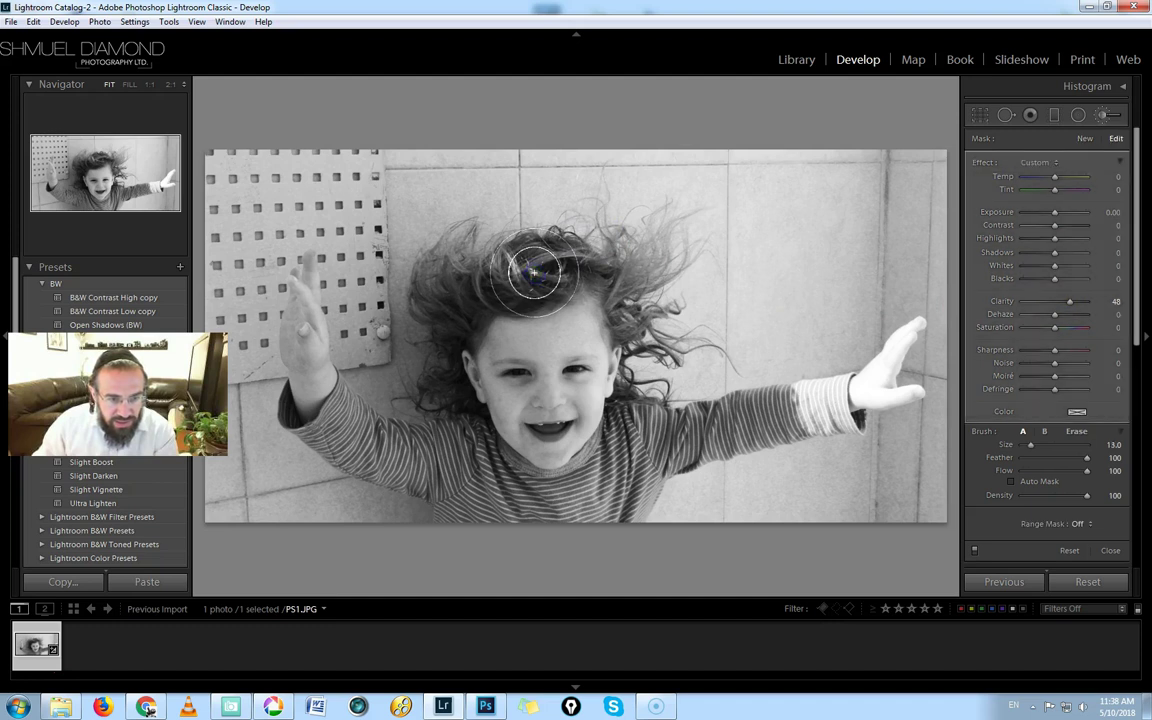
{"action": "scroll", "coordinate": [540, 266], "scroll_direction": "down", "scroll_amount": 2}
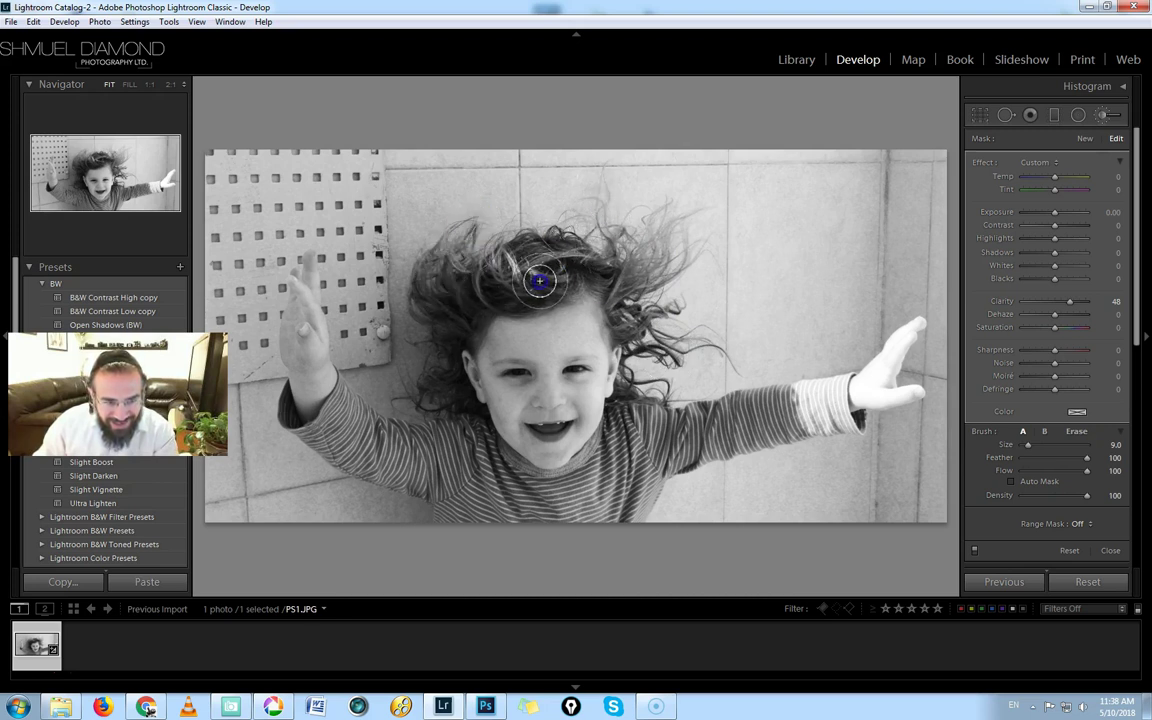
{"action": "left_click_drag", "start_coordinate": [630, 326], "coordinate": [668, 334]}
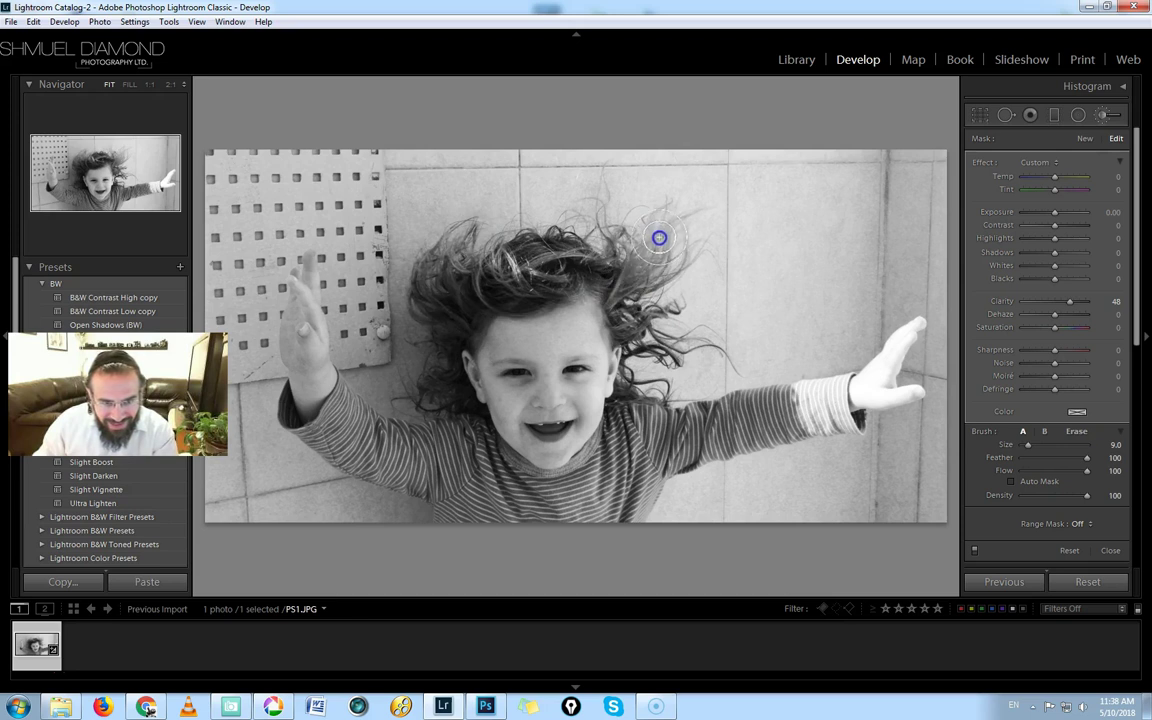
Step: Raise the hair mask's Clarity to 70 and Shadows to 30, and leave the Adjustment Brush
{"action": "left_click_drag", "start_coordinate": [1072, 302], "coordinate": [1082, 305]}
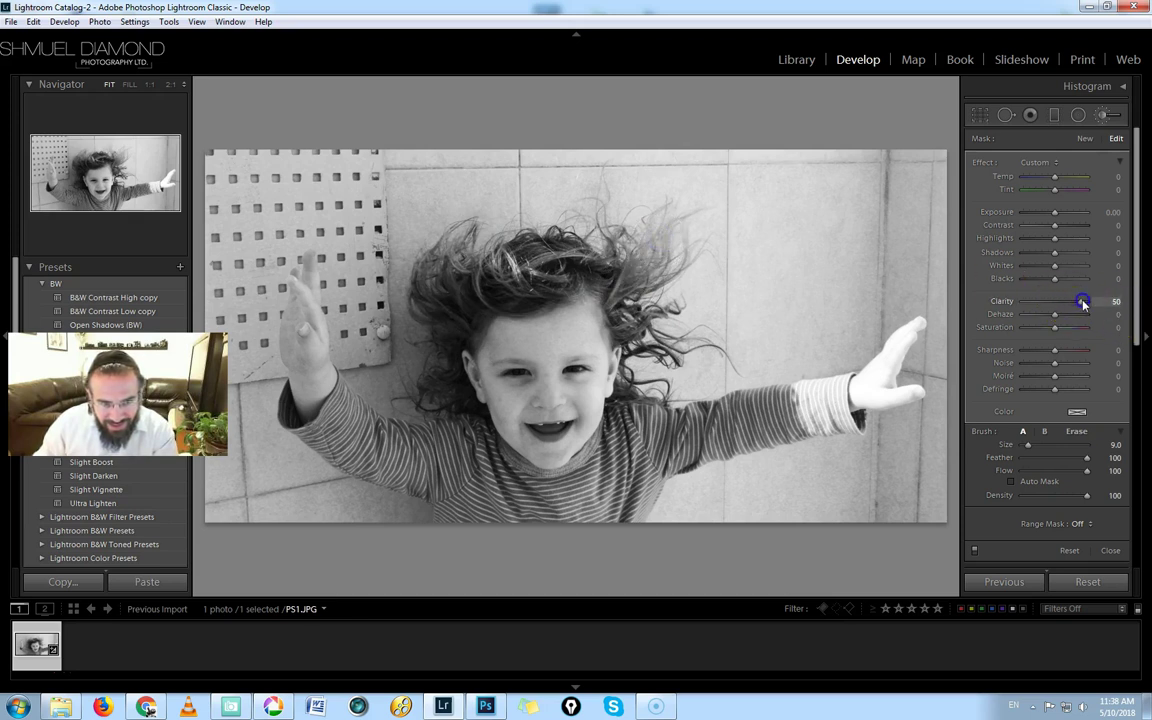
{"action": "left_click", "coordinate": [1055, 254]}
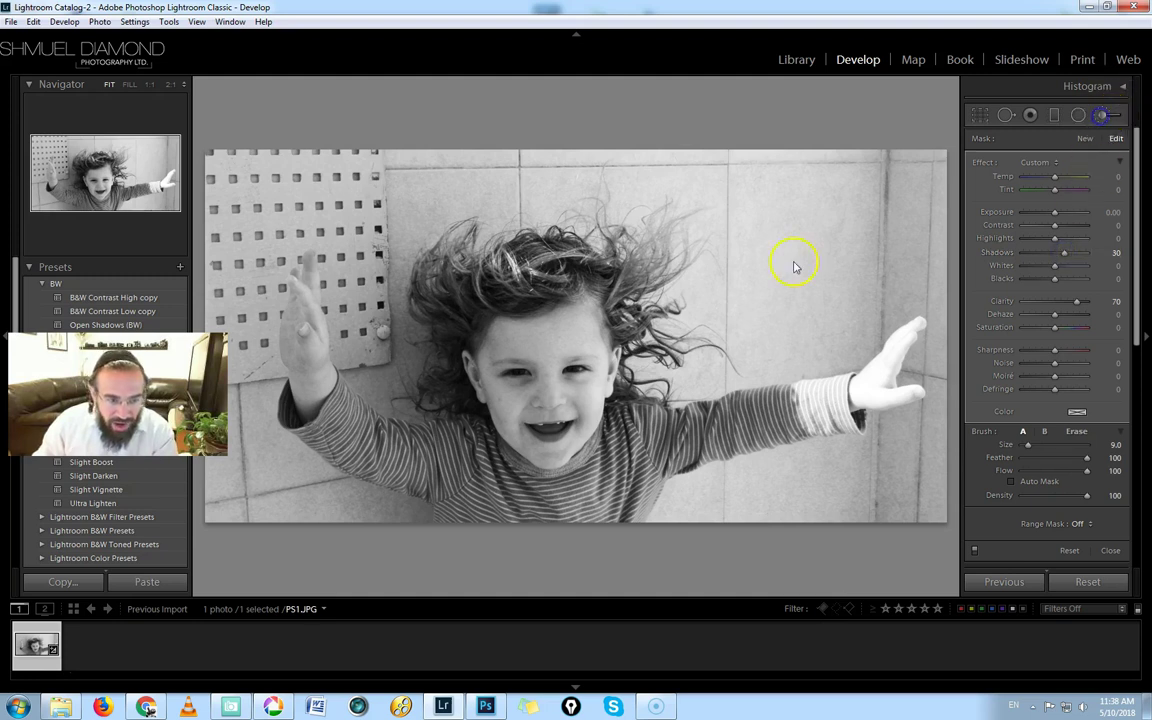
{"action": "key", "text": "k"}
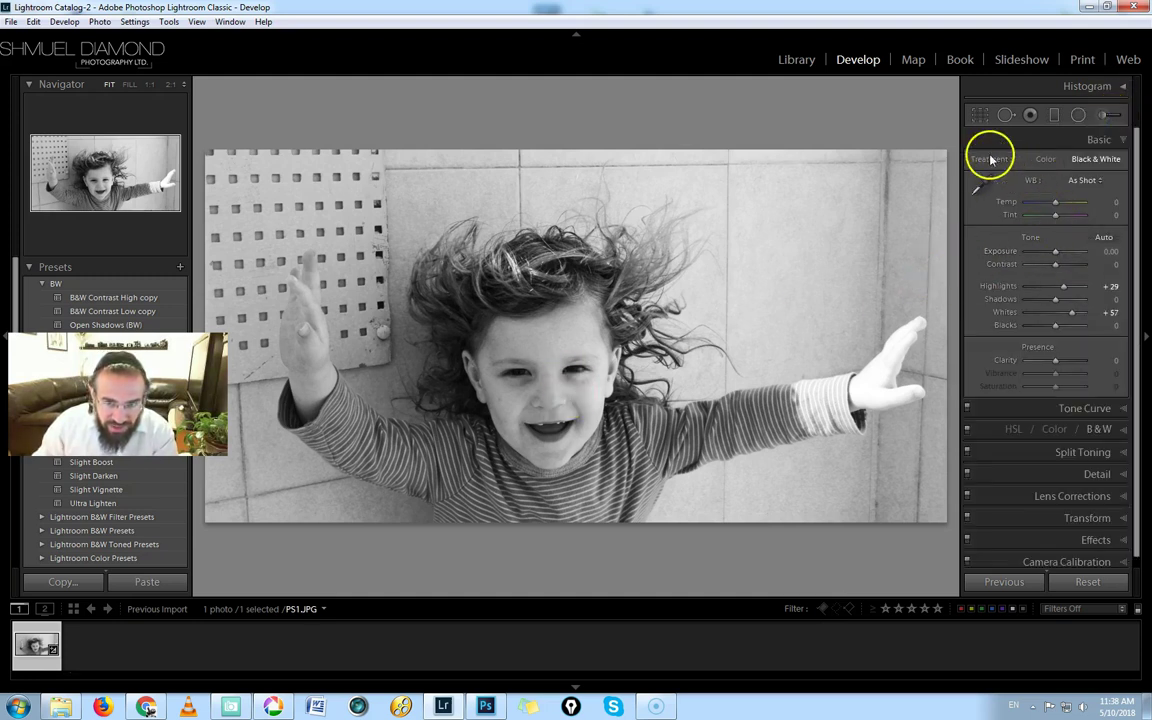
Step: Brush over the child's face with a size 14 Adjustment Brush and set that mask's Exposure to 0.26
{"action": "left_click", "coordinate": [1104, 116]}
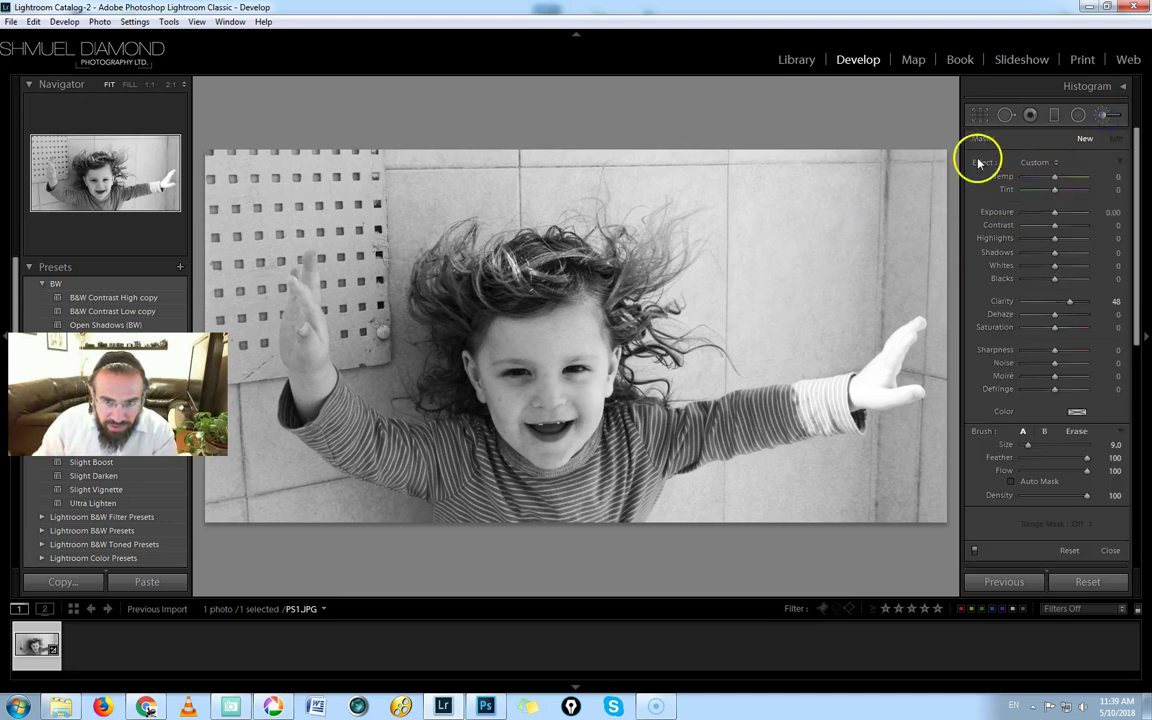
{"action": "left_click", "coordinate": [535, 398]}
{"action": "scroll", "coordinate": [558, 398], "scroll_direction": "up", "scroll_amount": 2}
{"action": "left_click", "coordinate": [532, 368]}
{"action": "left_click", "coordinate": [560, 390]}
{"action": "left_click", "coordinate": [1058, 214]}
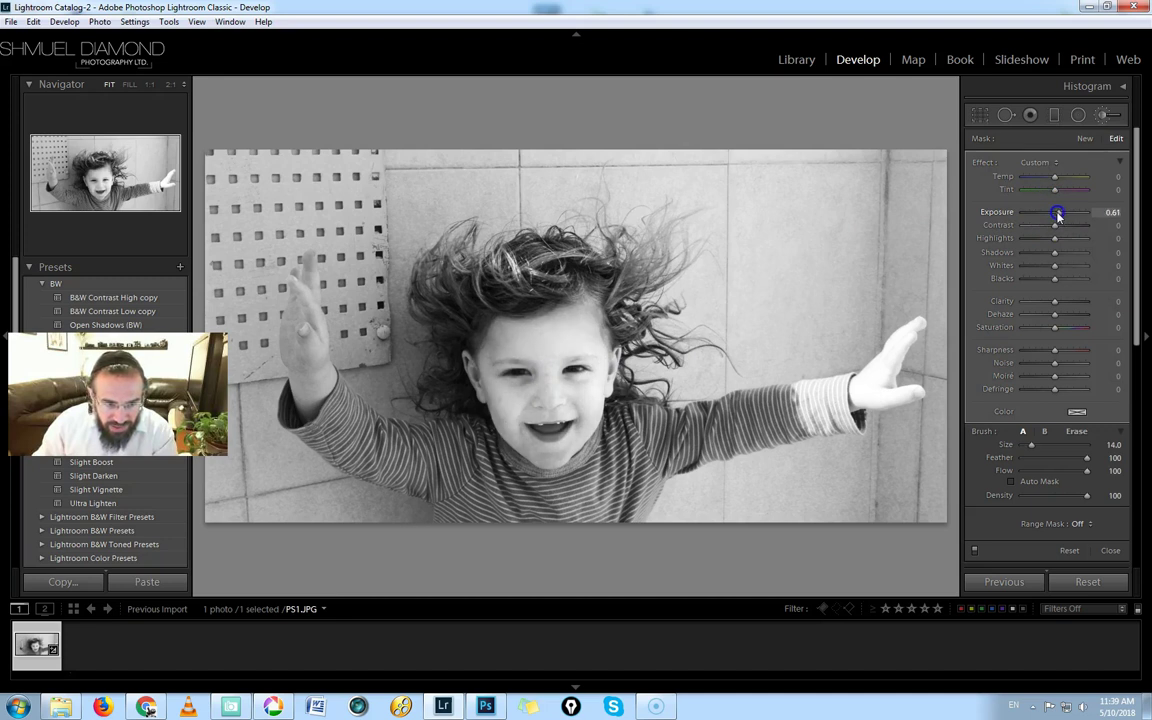
{"action": "left_click_drag", "start_coordinate": [1058, 214], "coordinate": [1057, 214]}
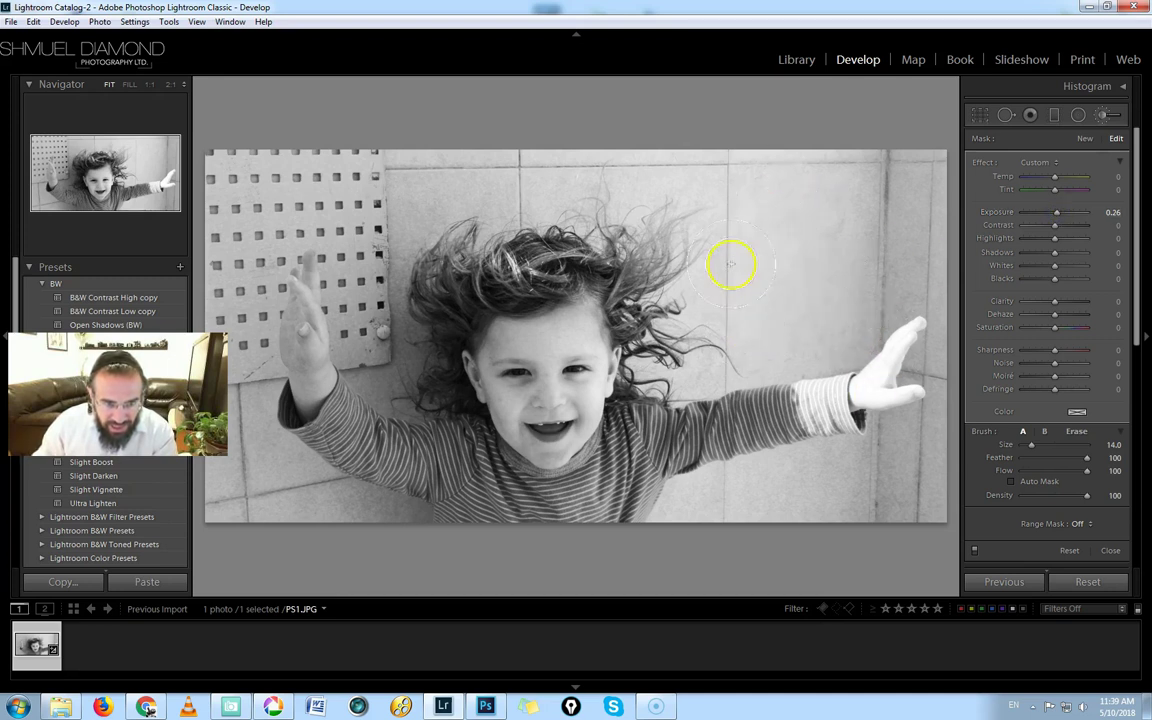
Step: Draw a Radial Filter around the child's head and upper body, turn off Invert, and set Exposure to -1.13
{"action": "left_click", "coordinate": [1077, 116]}
{"action": "left_click_drag", "start_coordinate": [452, 290], "coordinate": [681, 465]}
{"action": "left_click_drag", "start_coordinate": [452, 290], "coordinate": [548, 335]}
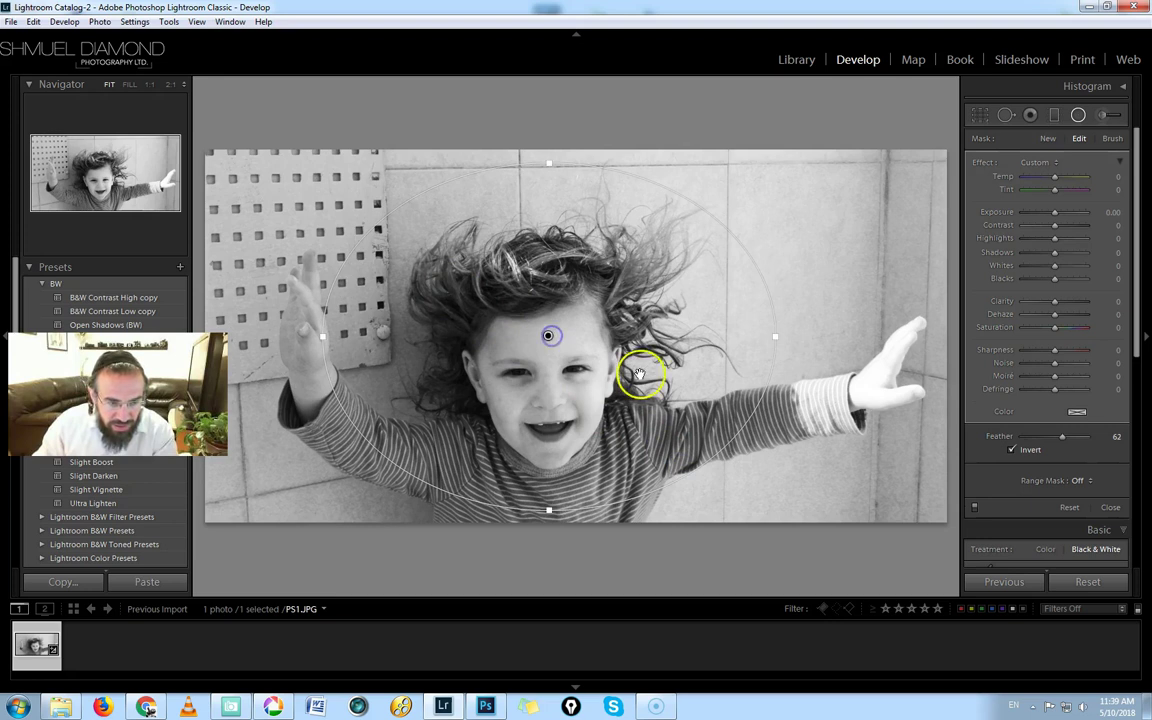
{"action": "left_click", "coordinate": [1011, 449]}
{"action": "left_click", "coordinate": [1056, 214]}
{"action": "left_click_drag", "start_coordinate": [1047, 214], "coordinate": [1047, 214]}
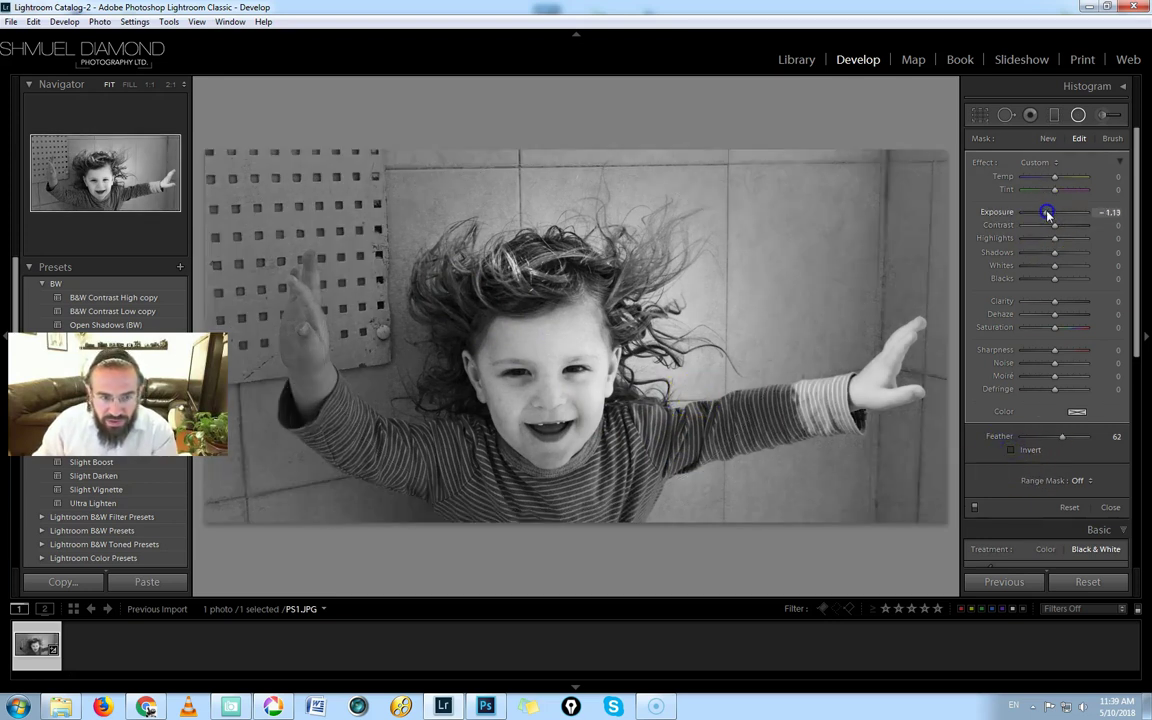
Step: Widen and recentre the radial ellipse so it spans nearly the photo's full height around the child, and deselect it
{"action": "left_click_drag", "start_coordinate": [316, 337], "coordinate": [270, 337]}
{"action": "left_click_drag", "start_coordinate": [521, 337], "coordinate": [527, 352]}
{"action": "left_click_drag", "start_coordinate": [548, 203], "coordinate": [531, 159]}
{"action": "left_click_drag", "start_coordinate": [529, 351], "coordinate": [536, 341]}
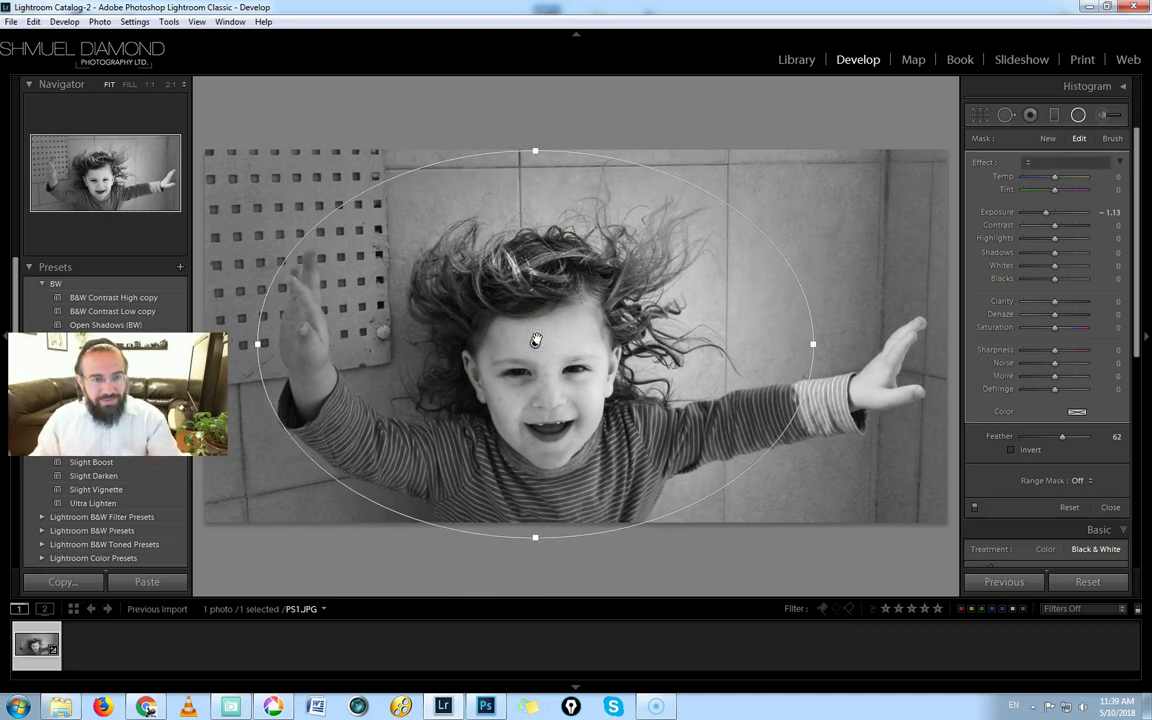
{"action": "left_click", "coordinate": [679, 105]}
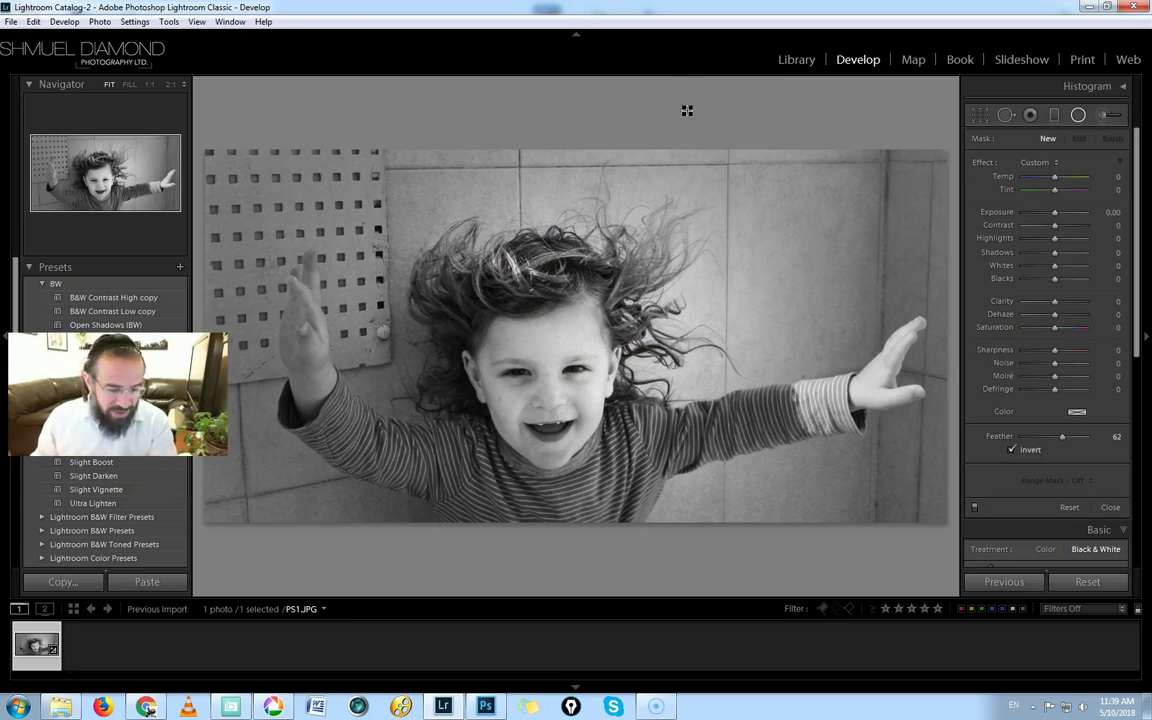
Step: Compare the vignetted black and white photo with its original version
{"action": "key", "text": "backslash"}
{"action": "key", "text": "backslash"}
{"action": "key", "text": "backslash"}
{"action": "key", "text": "backslash"}
{"action": "key", "text": "backslash"}
{"action": "key", "text": "backslash"}
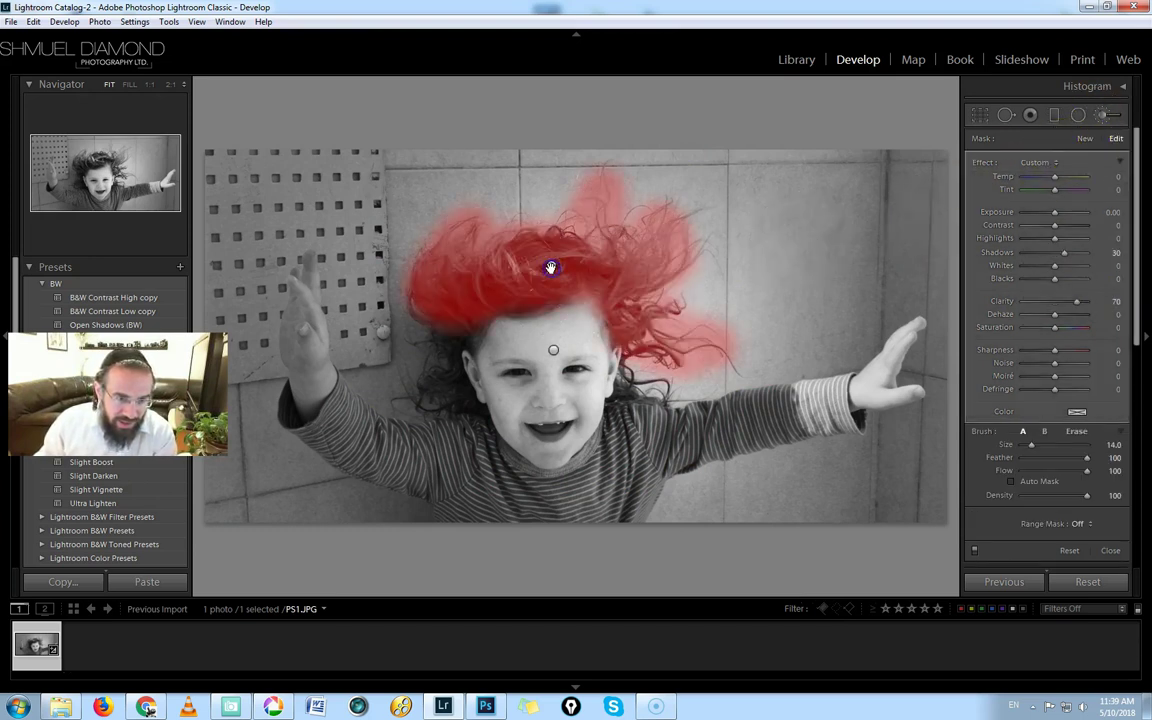
Step: Inspect the hair mask's painted area and its available actions without applying any
{"action": "right_click", "coordinate": [551, 268]}
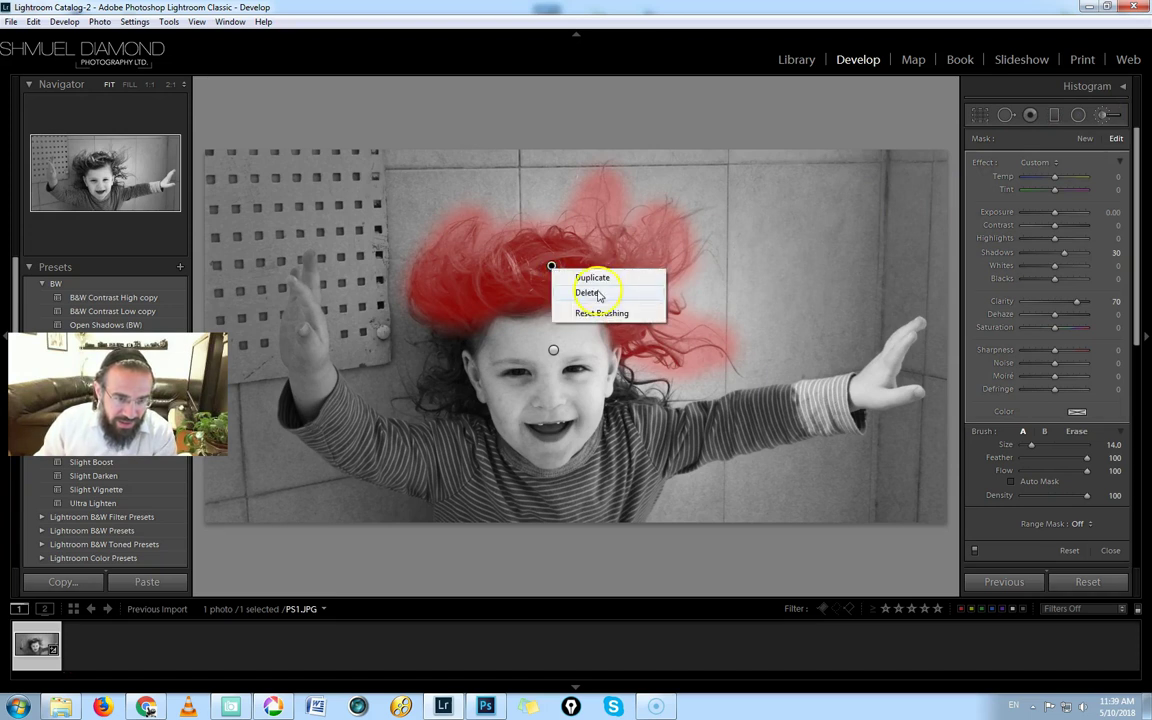
{"action": "key", "text": "Escape"}
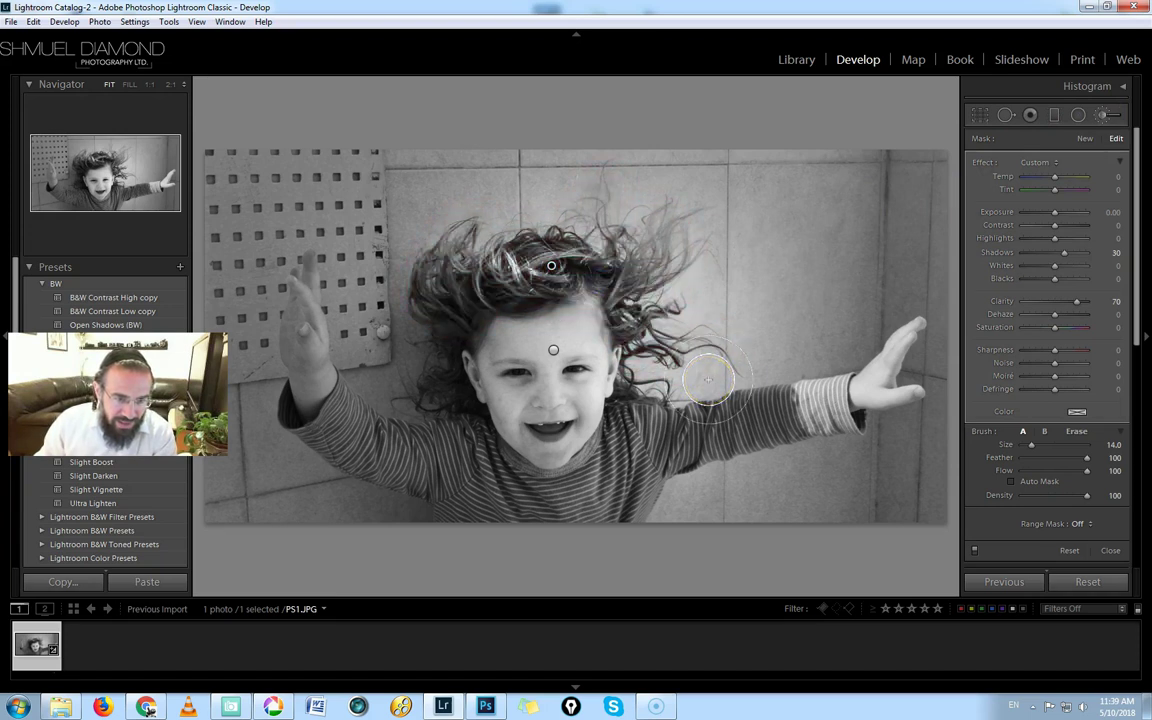
{"action": "left_click_drag", "start_coordinate": [708, 380], "coordinate": [789, 362]}
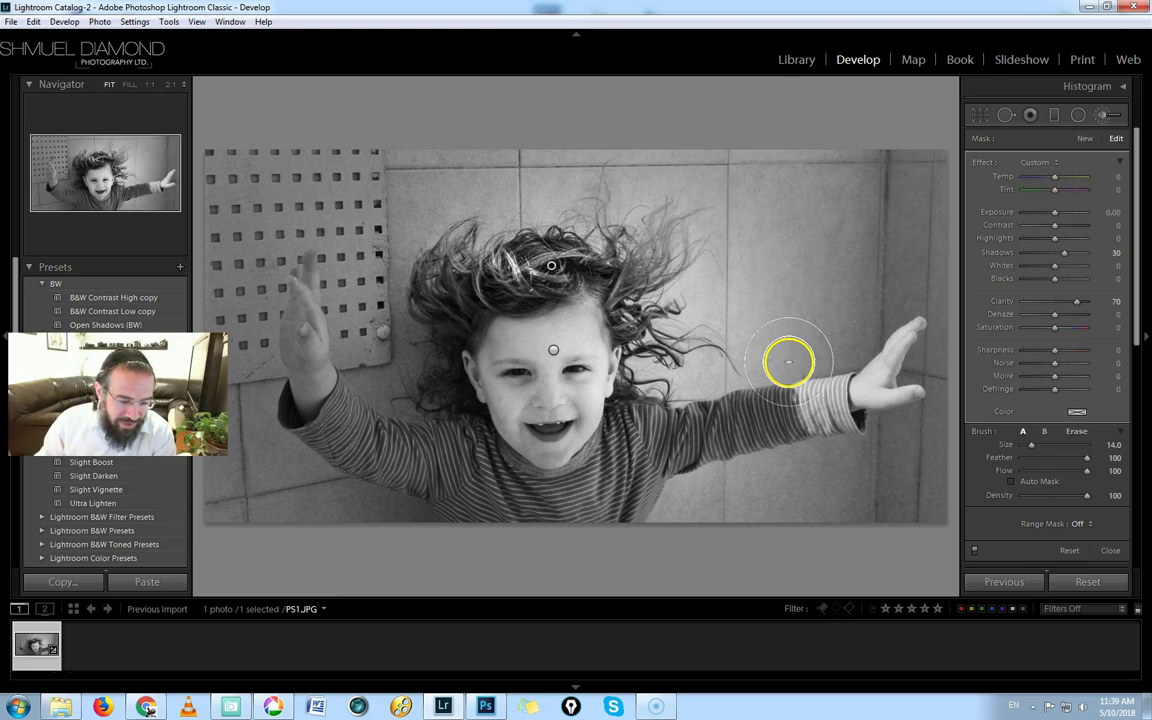
Step: Check the before and after views of the photo once more
{"action": "key", "text": "backslash"}
{"action": "key", "text": "backslash"}
{"action": "key", "text": "backslash"}
{"action": "key", "text": "backslash"}
{"action": "key", "text": "backslash"}
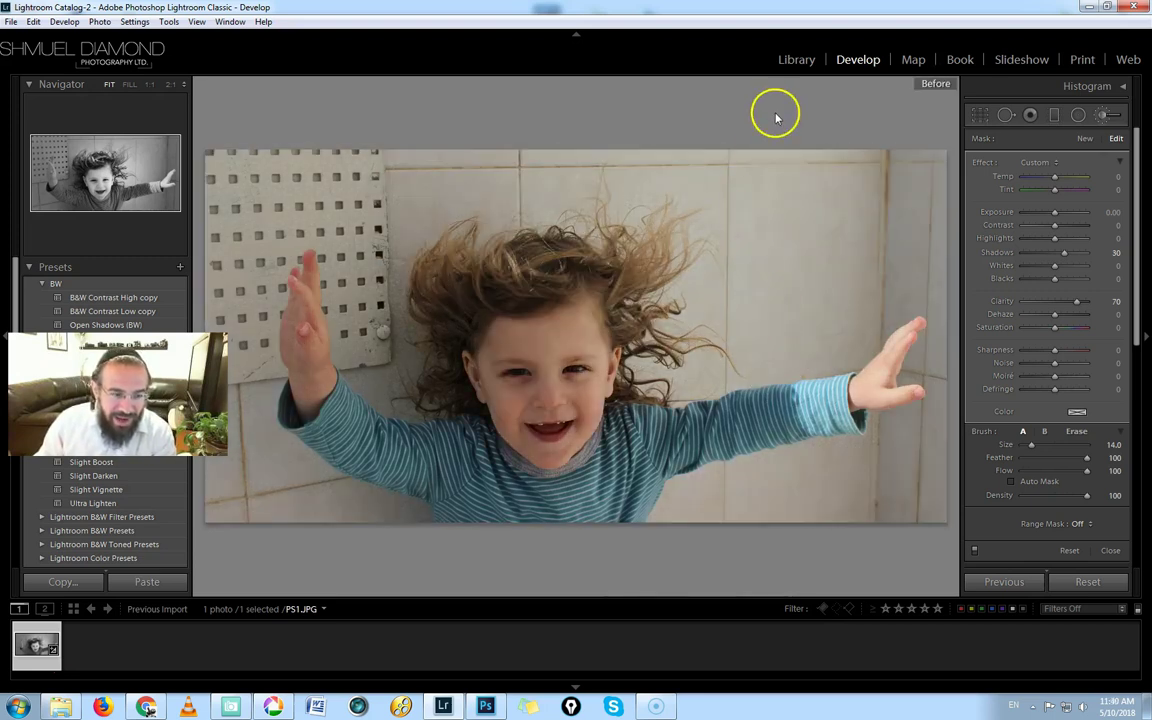
{"action": "key", "text": "backslash"}
Step: Switch to Picasa, return from PS1.JPG to the library, and look through the folder's remaining photos
{"action": "left_click", "coordinate": [273, 707]}
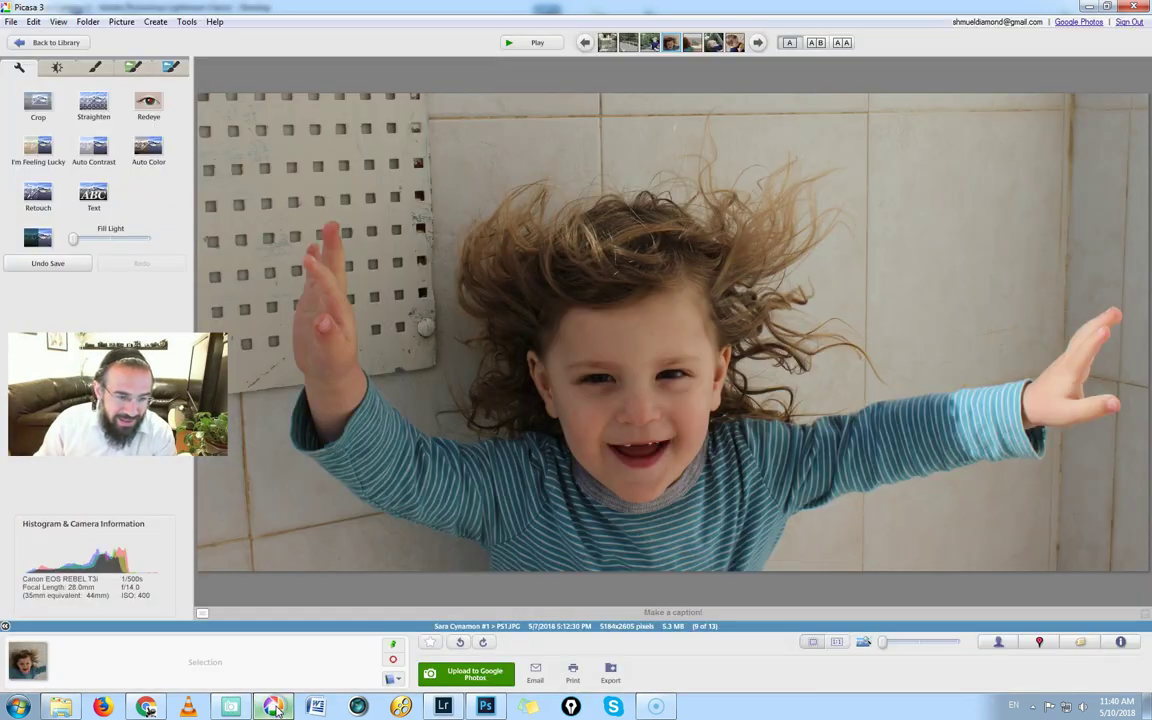
{"action": "double_click", "coordinate": [479, 426]}
{"action": "scroll", "coordinate": [640, 468], "scroll_direction": "down", "scroll_amount": 3}
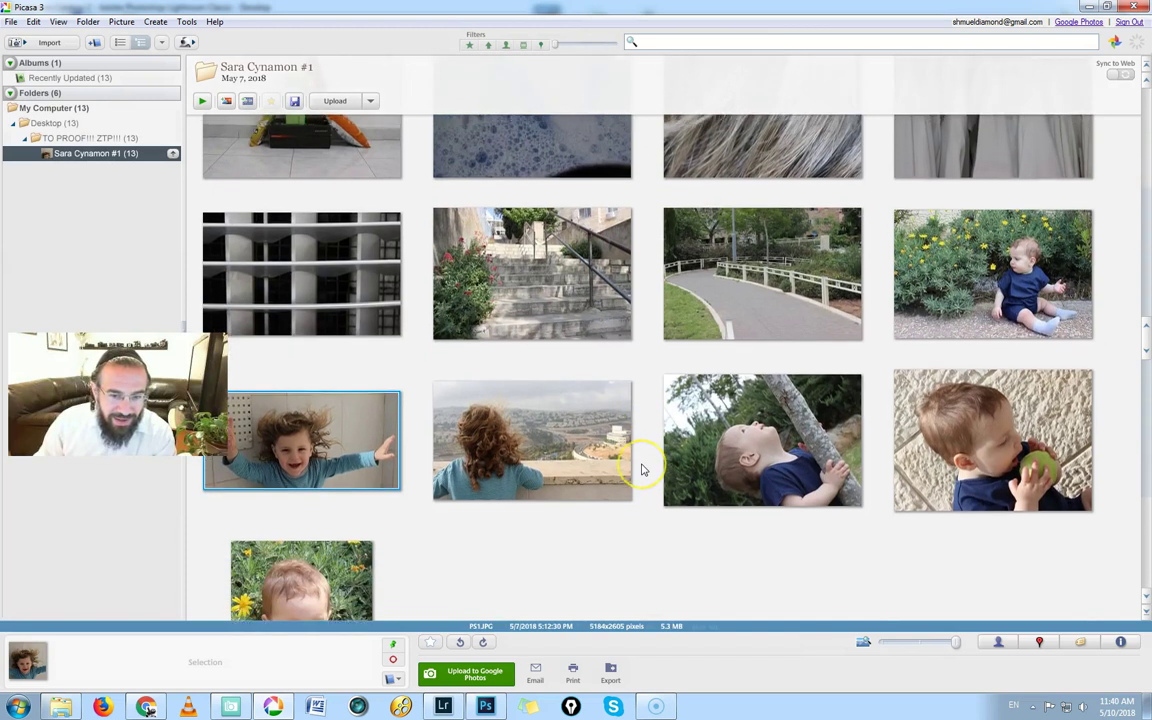